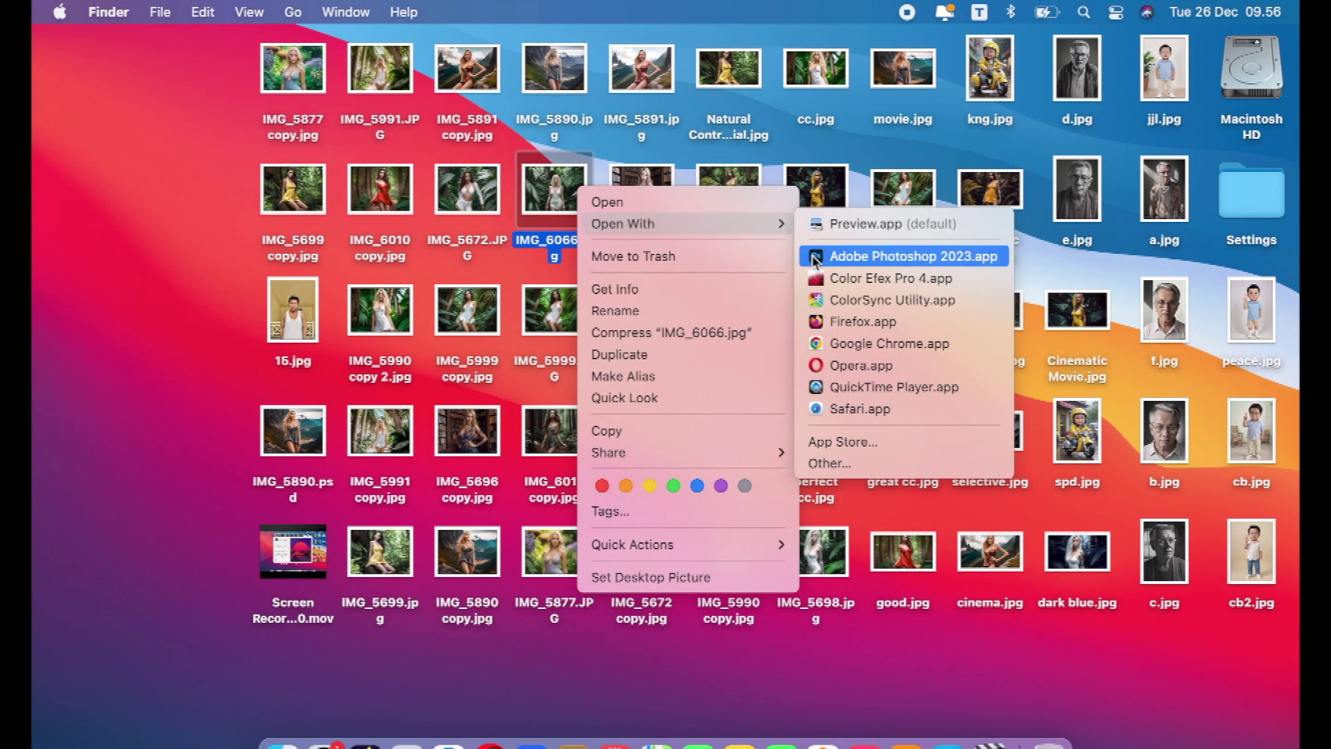
Open the jungle portrait IMG_6066.jpg in Adobe Photoshop 2023
click(814, 256)
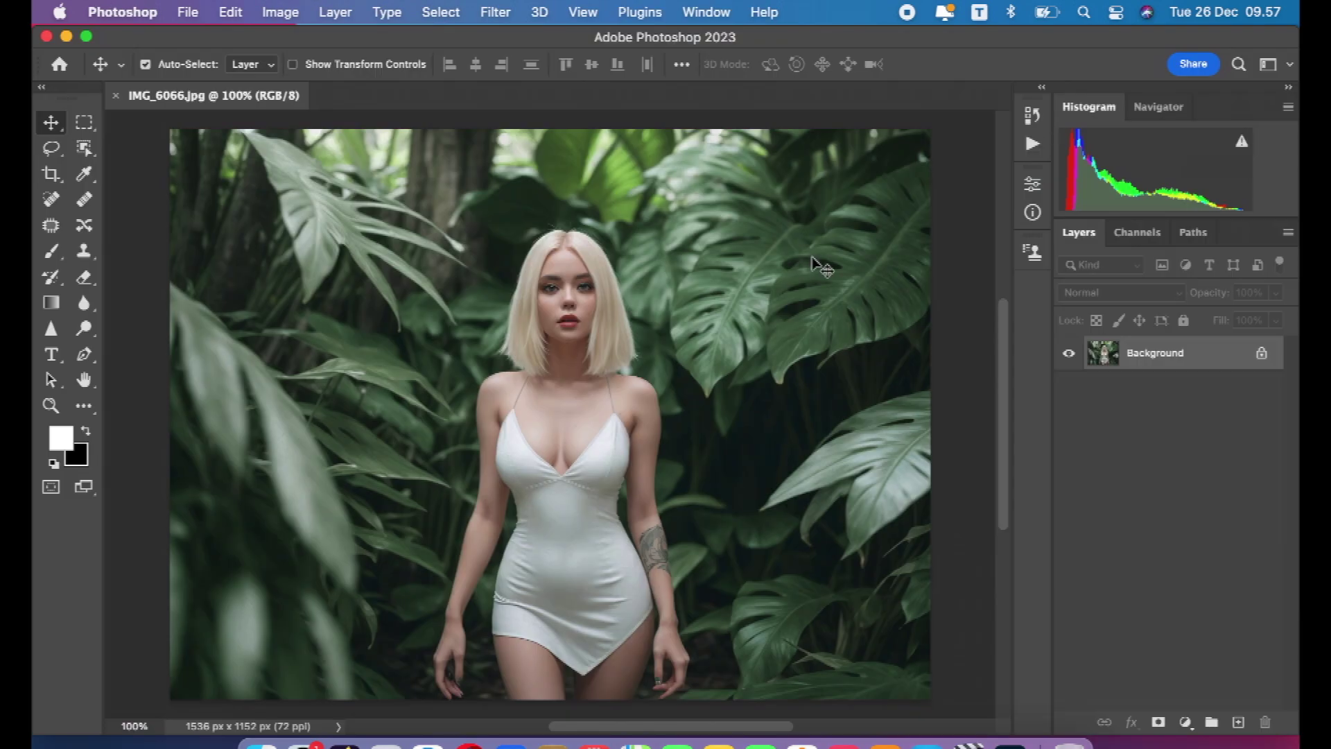
Duplicate the Background layer and open the Camera Raw Filter on the copy
drag(1175, 368, 1238, 719)
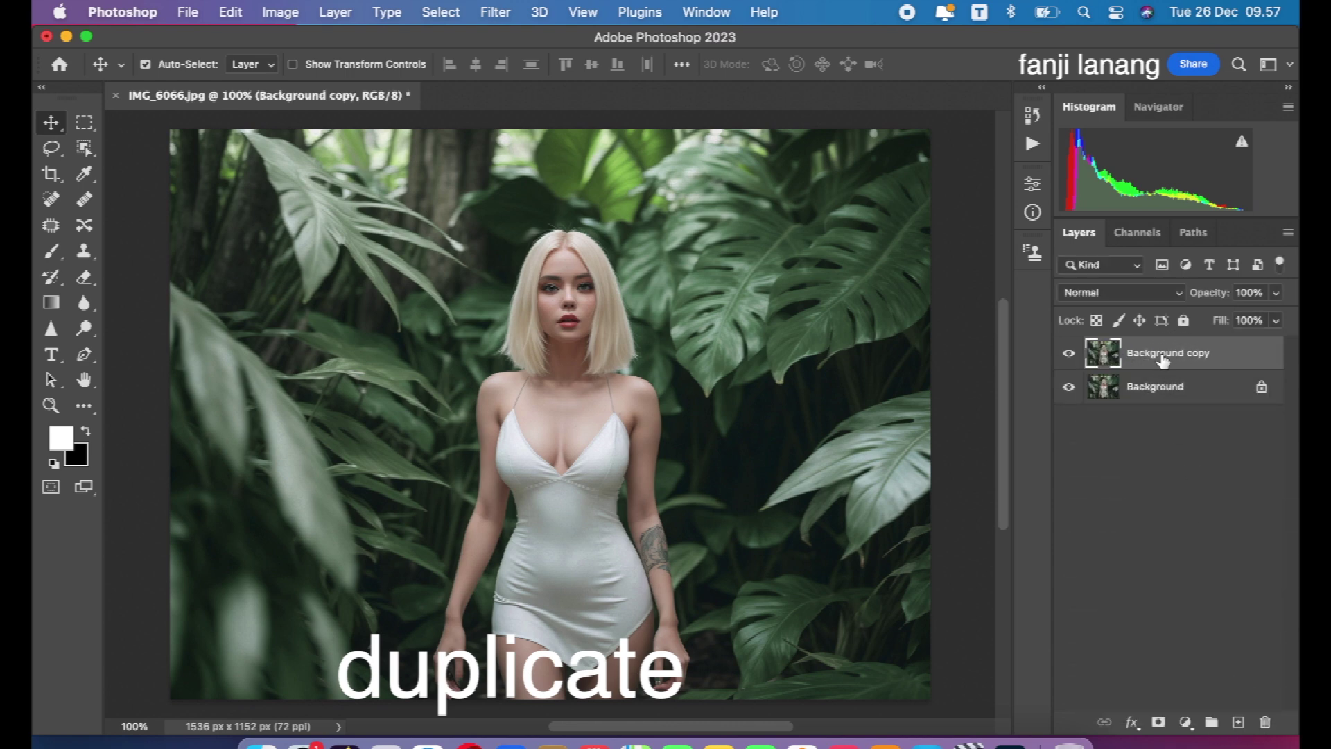
click(499, 12)
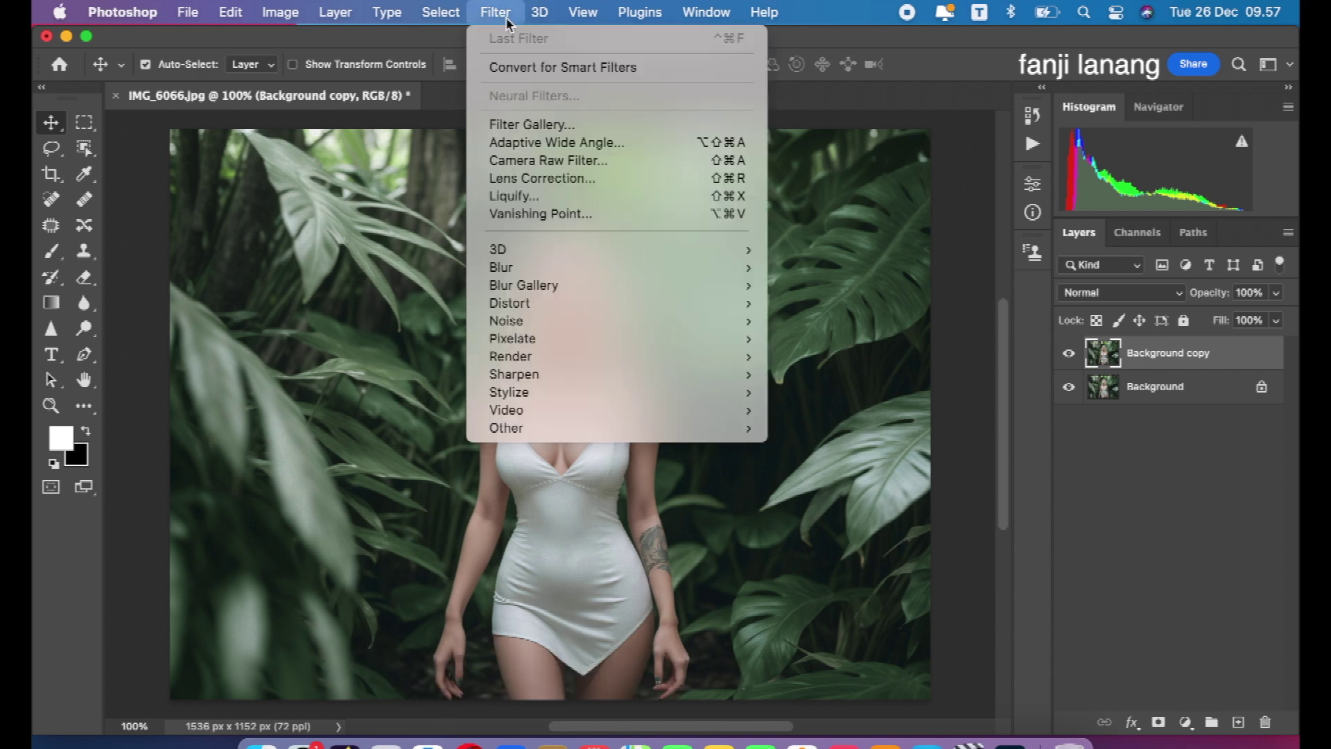
click(551, 160)
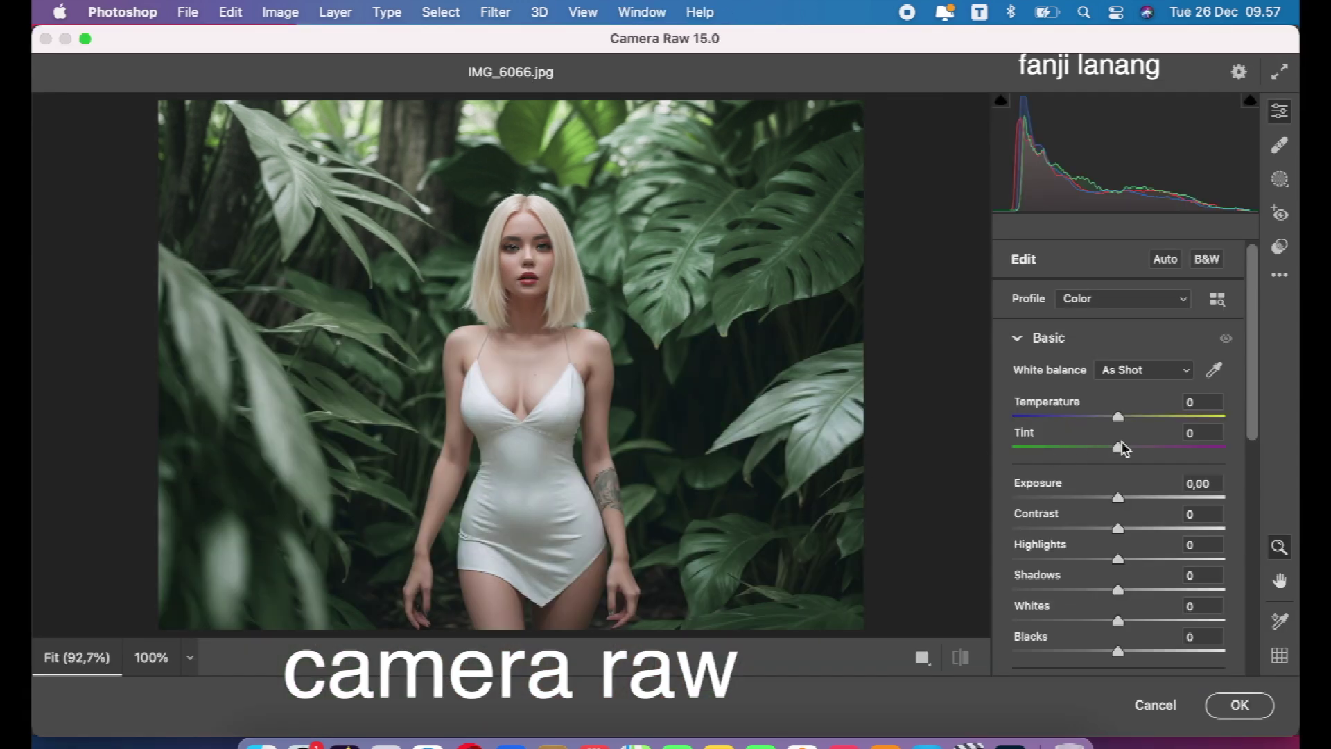
Set Basic to Contrast +20, Exposure -0.15, Highlights -25, Shadows +5, Blacks -10
click(1141, 530)
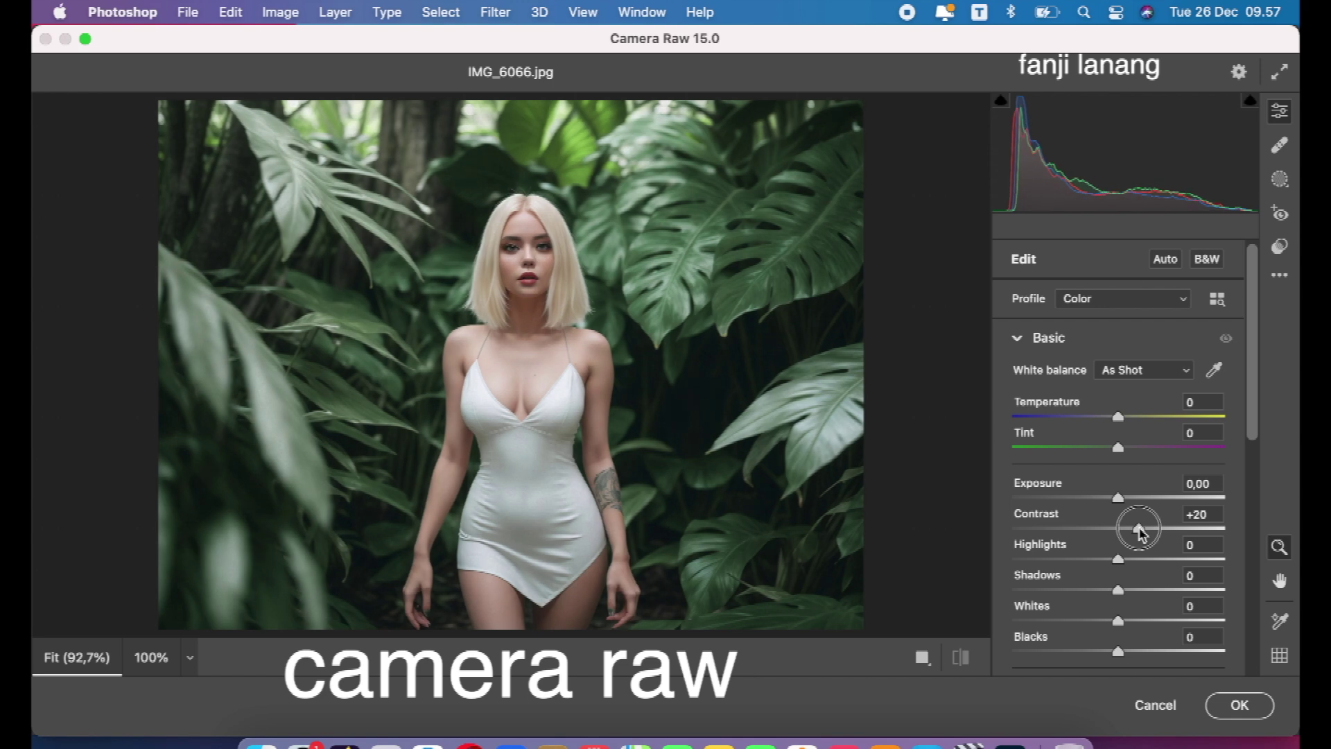
click(1115, 499)
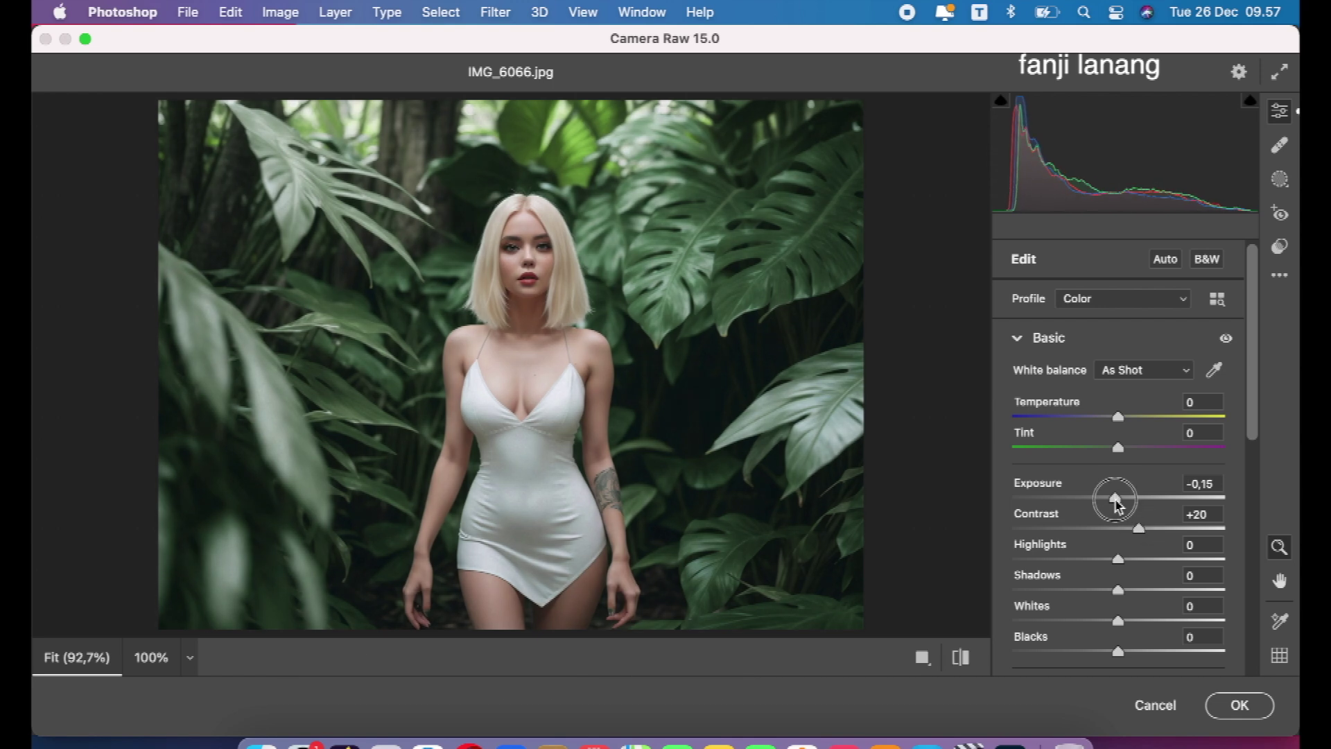
drag(1116, 501, 1113, 499)
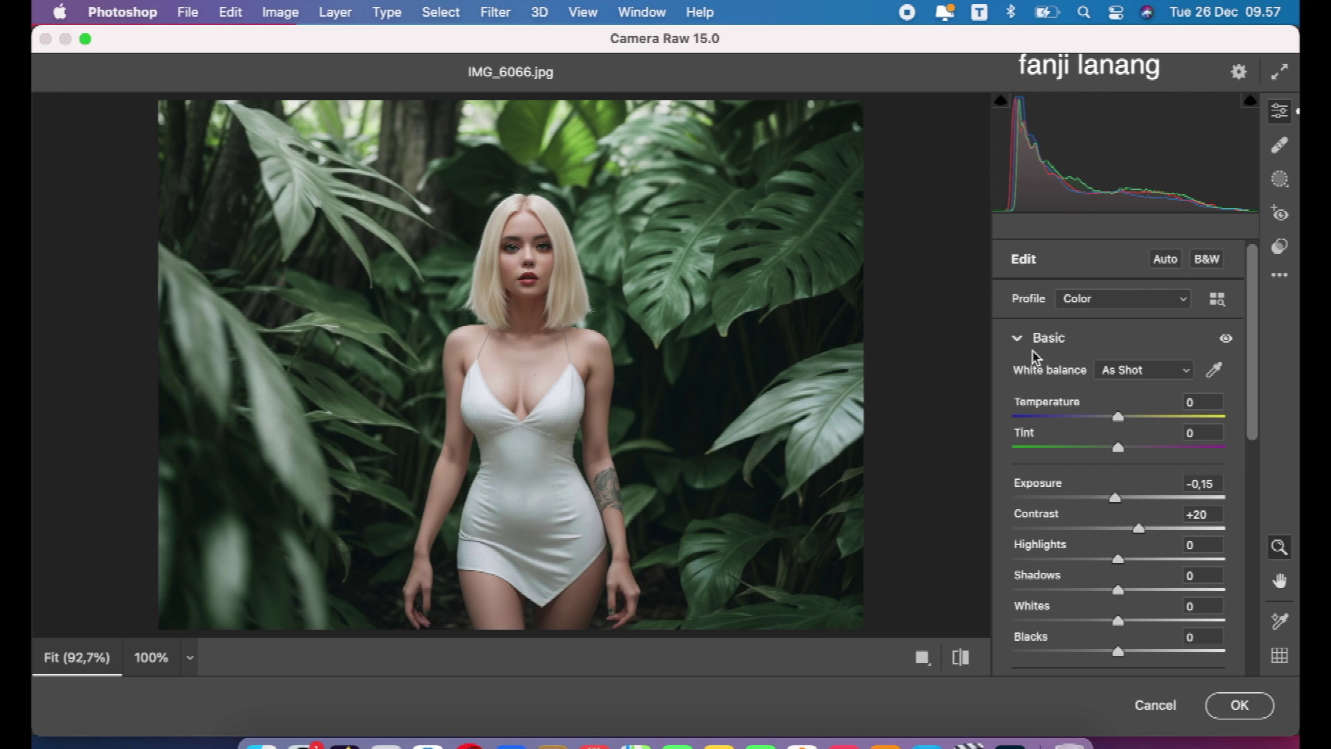
drag(1252, 405, 1251, 437)
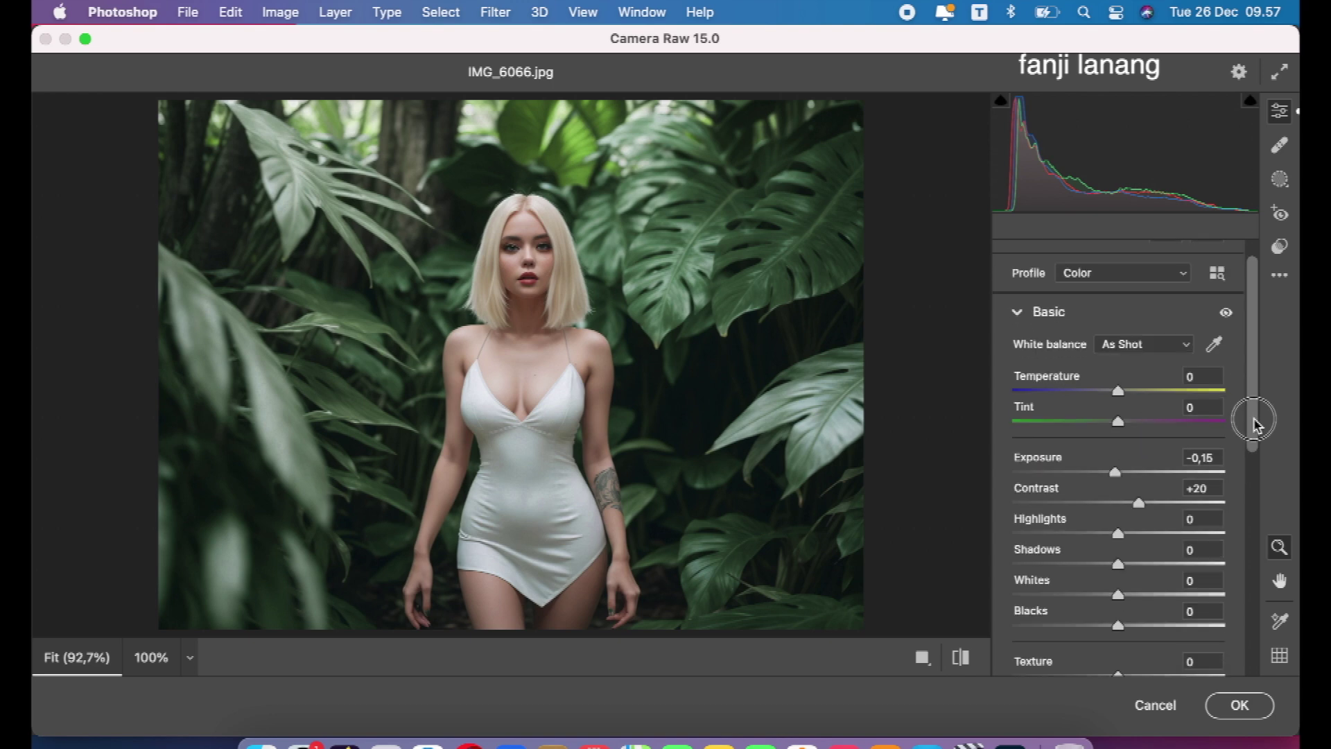
drag(1118, 493, 1092, 493)
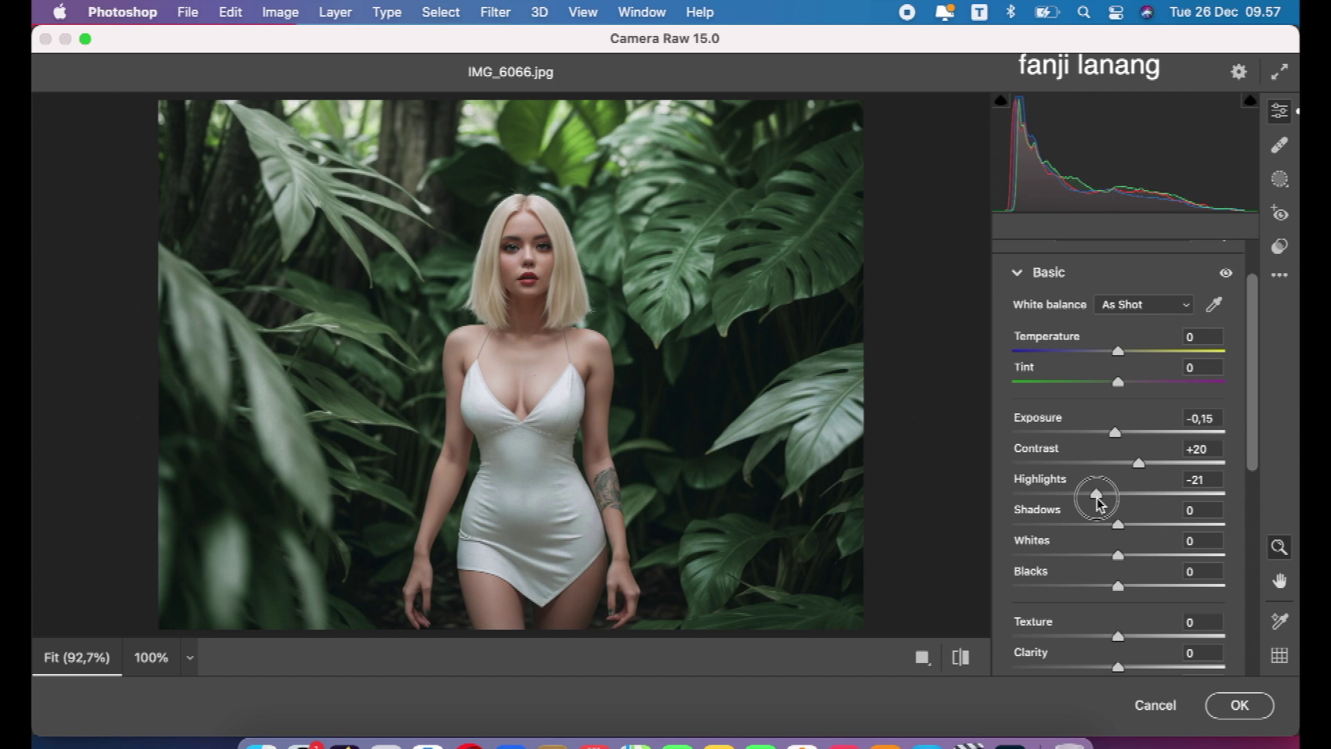
drag(1117, 523, 1124, 527)
drag(1117, 587, 1109, 596)
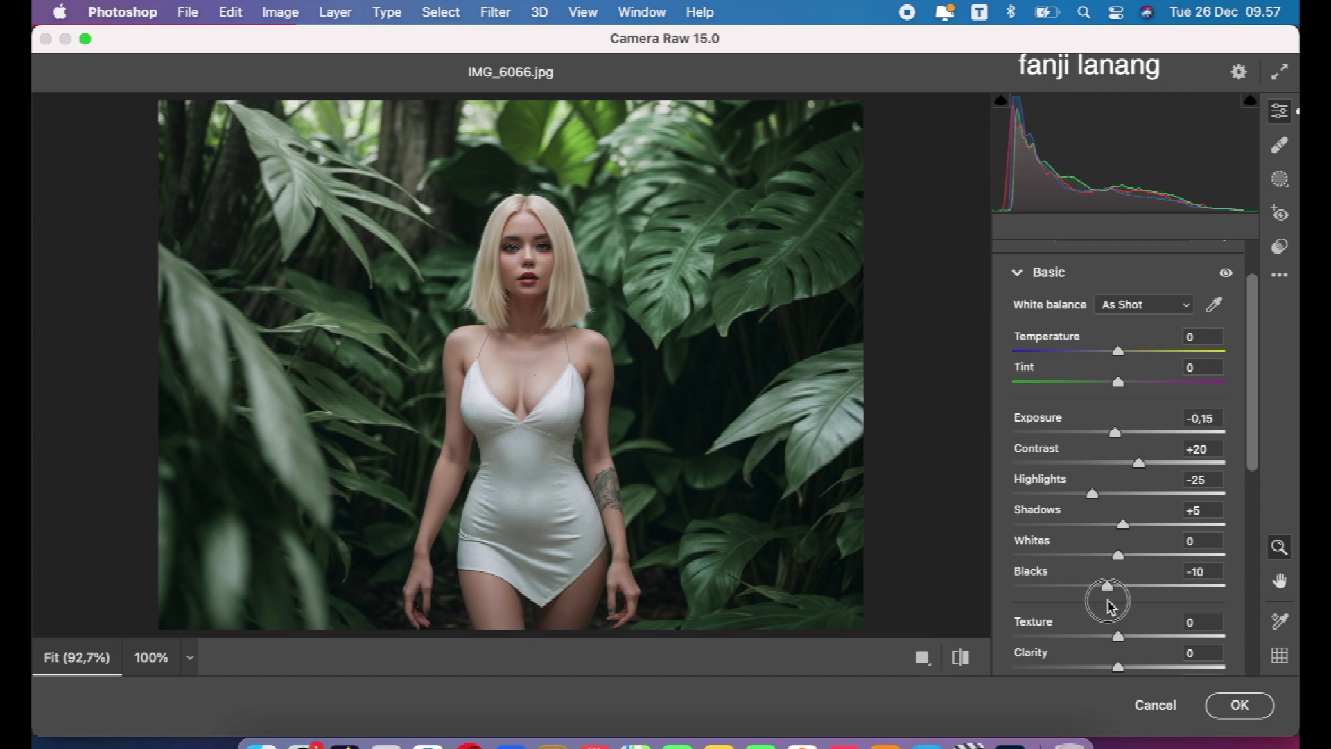
click(1017, 273)
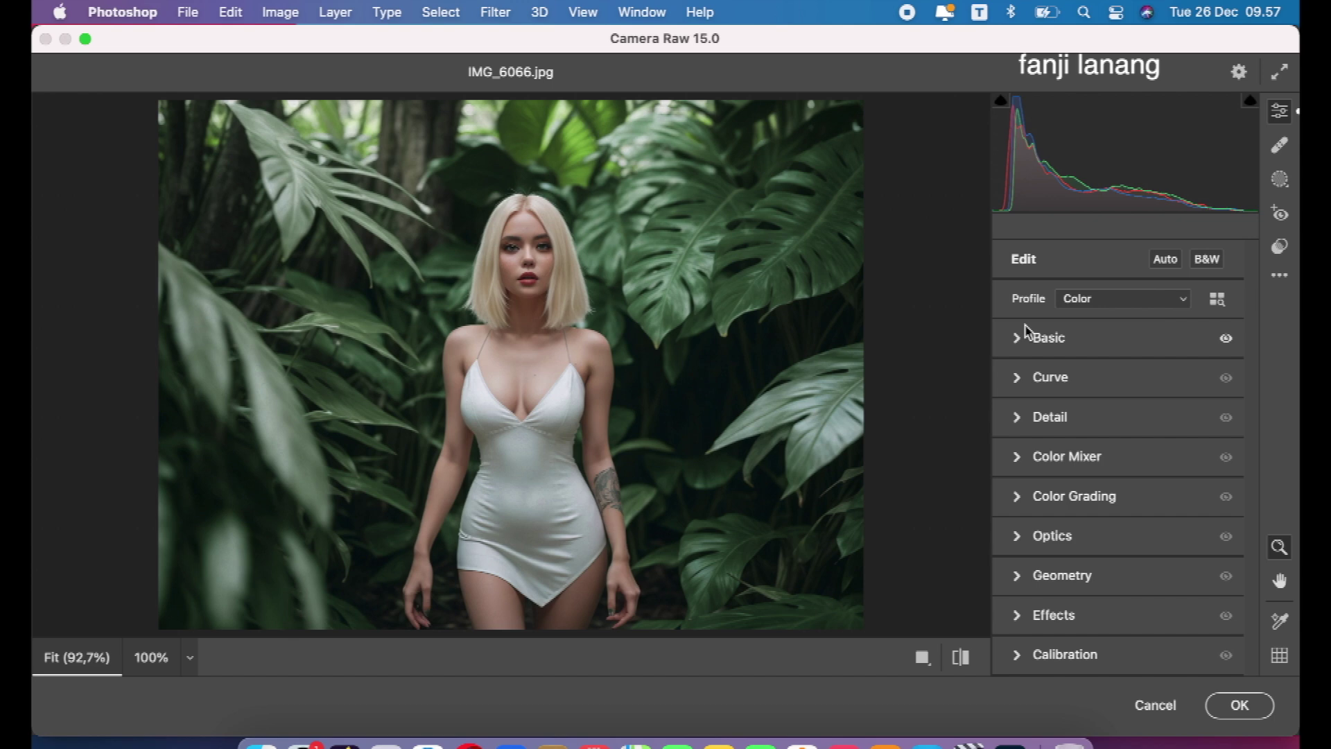
Move the Point Curve black point in to input 7
click(1016, 378)
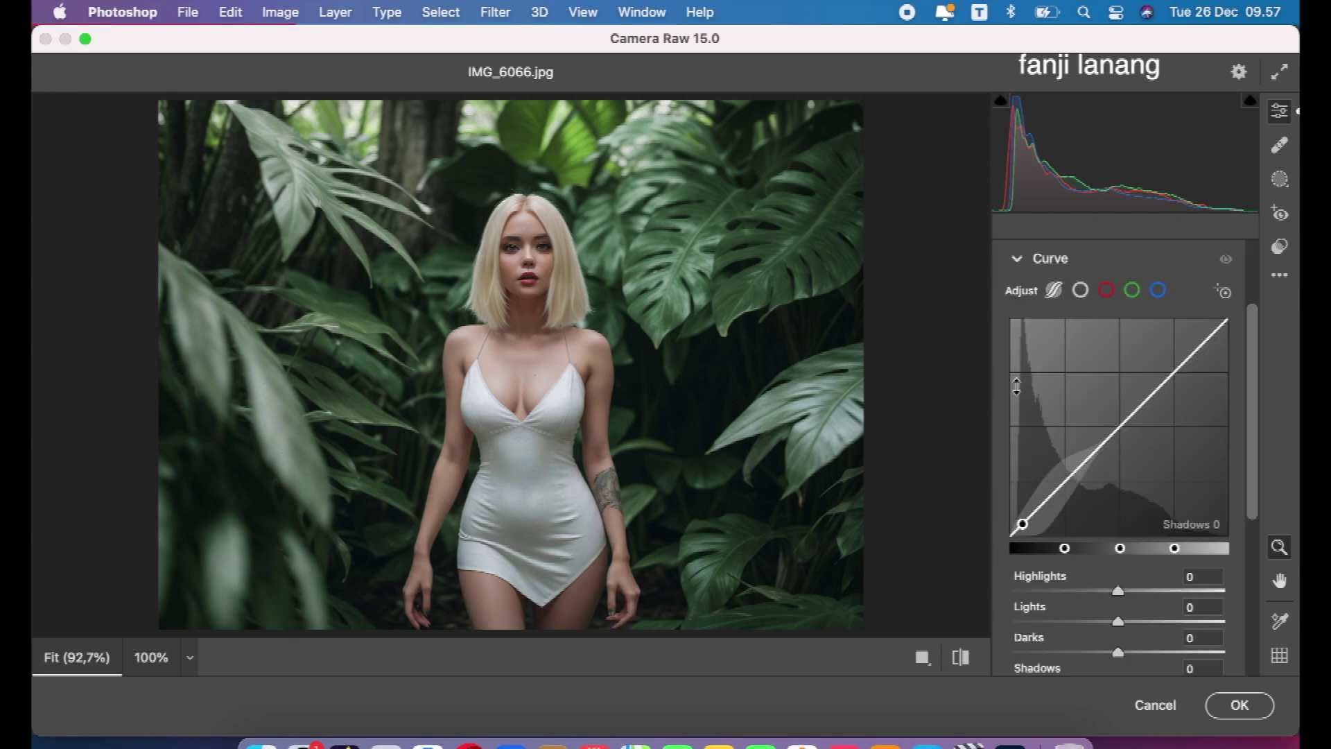
click(1080, 290)
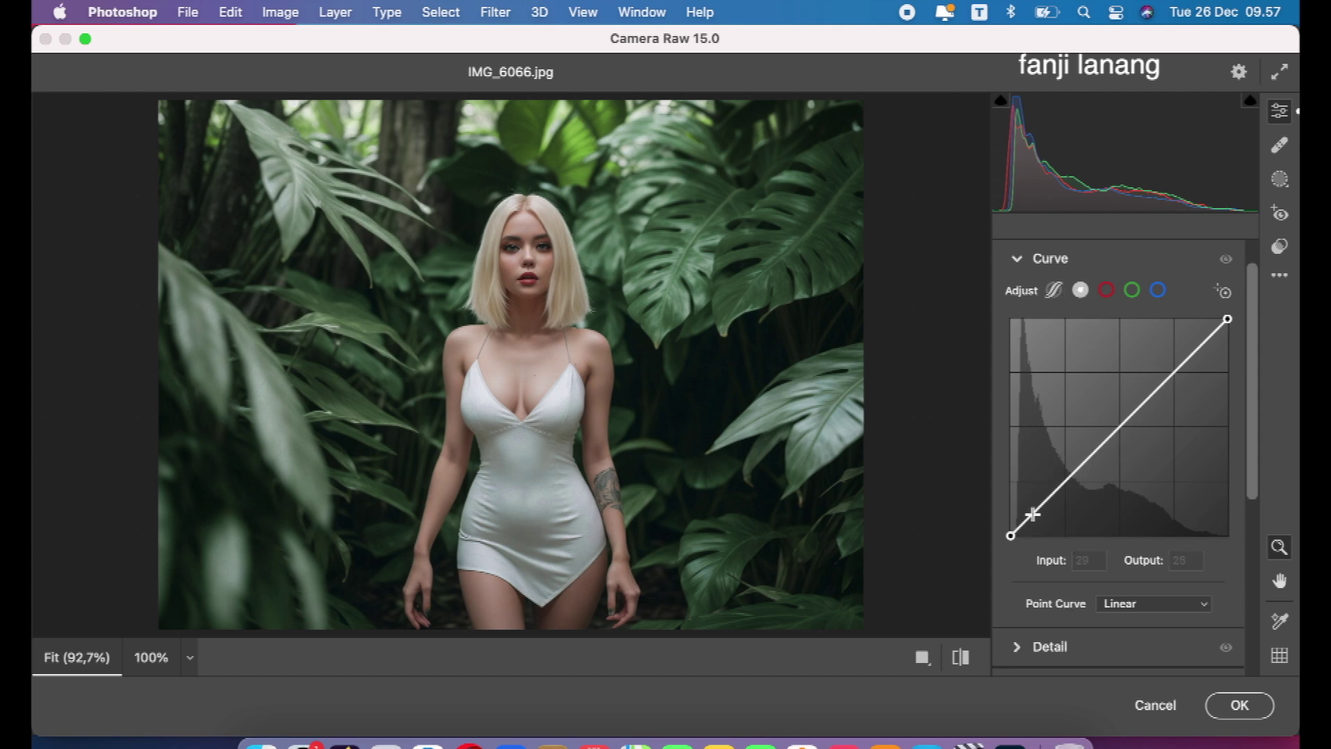
drag(1012, 535, 1017, 535)
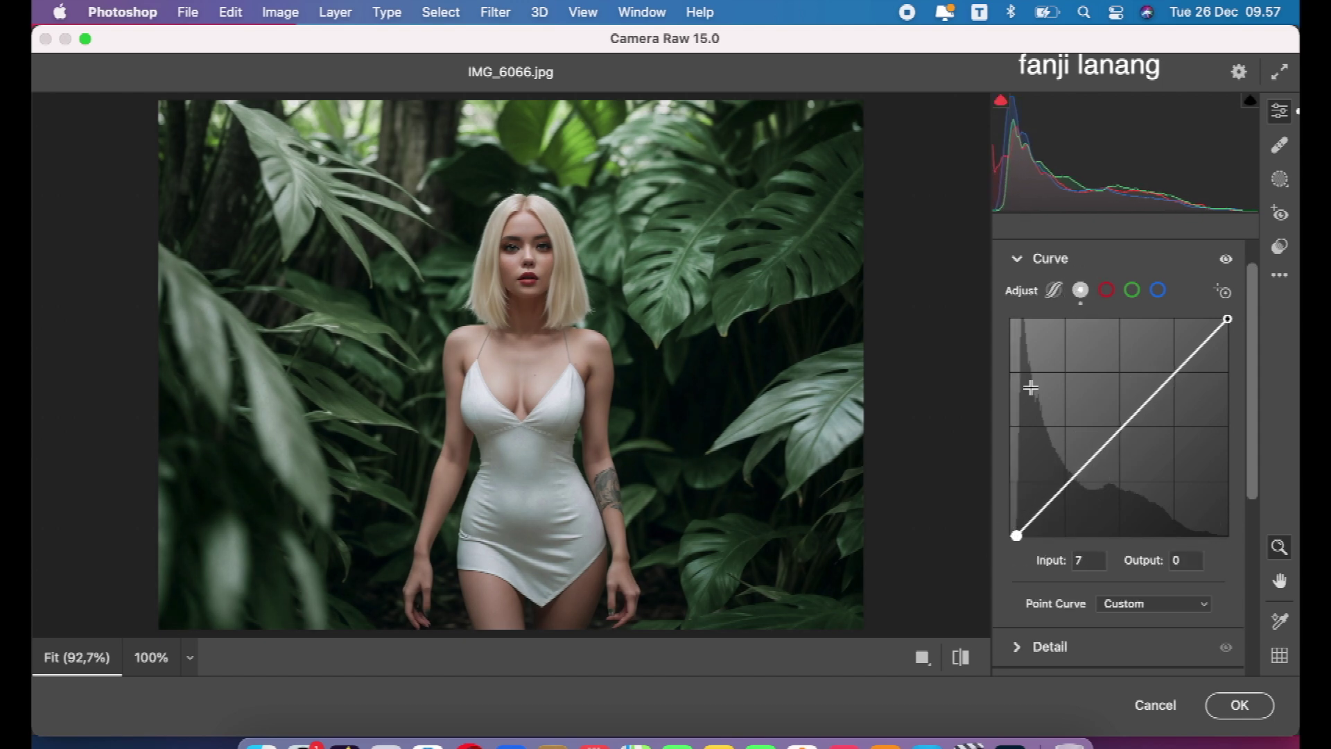
click(1019, 259)
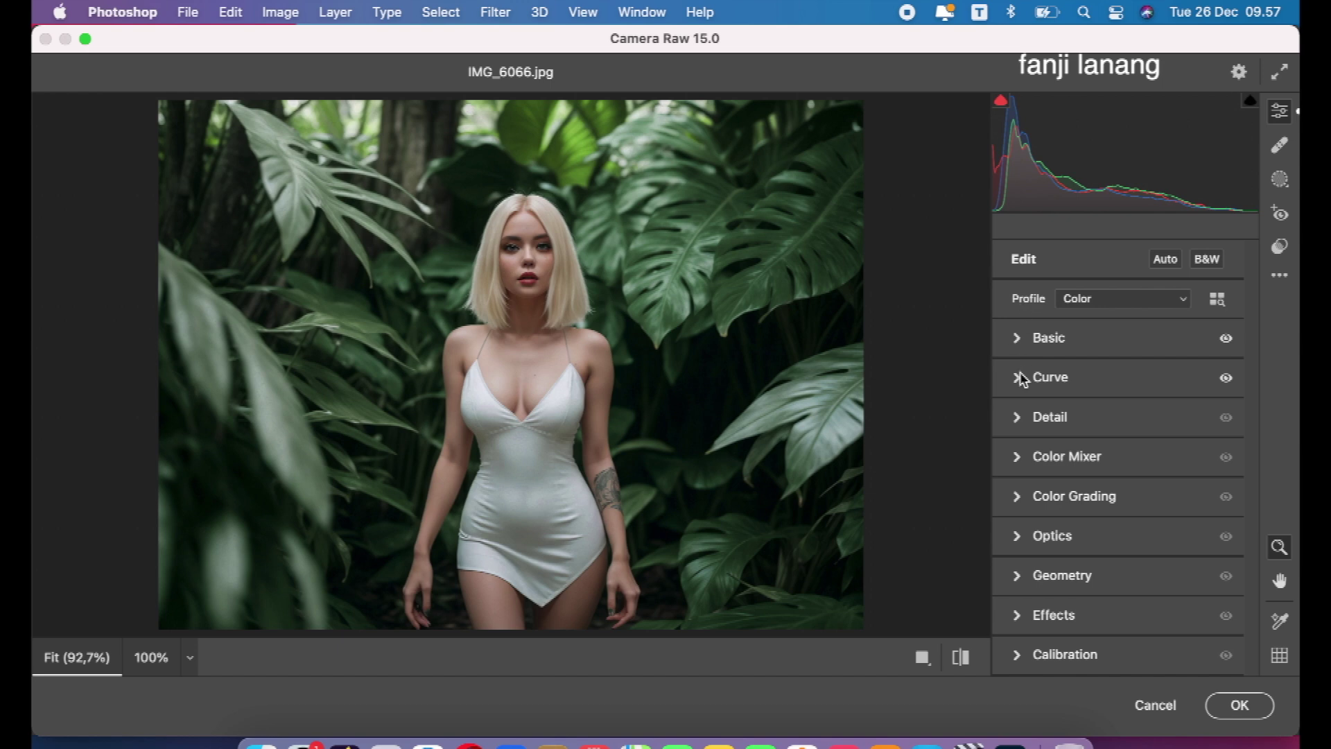
click(1021, 454)
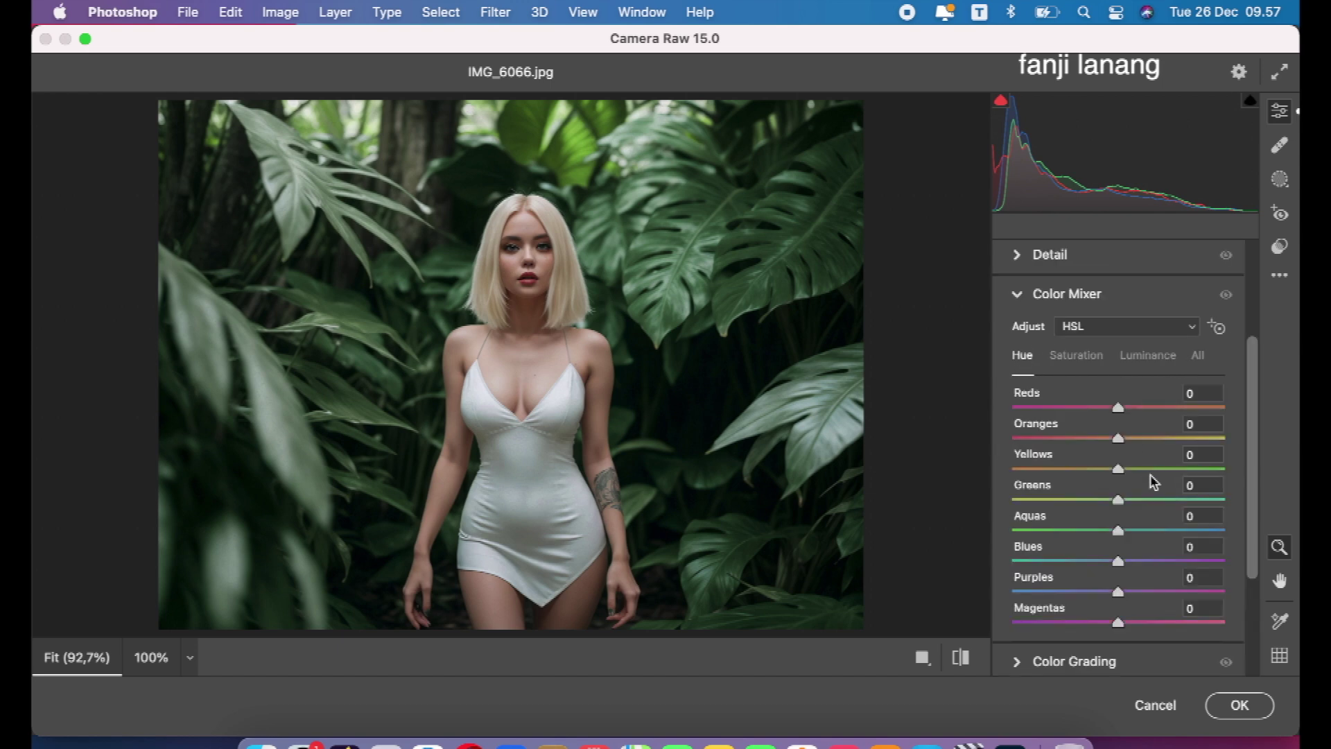
Shift the Greens hue toward teal and desaturate the Greens in Color Mixer
click(1145, 501)
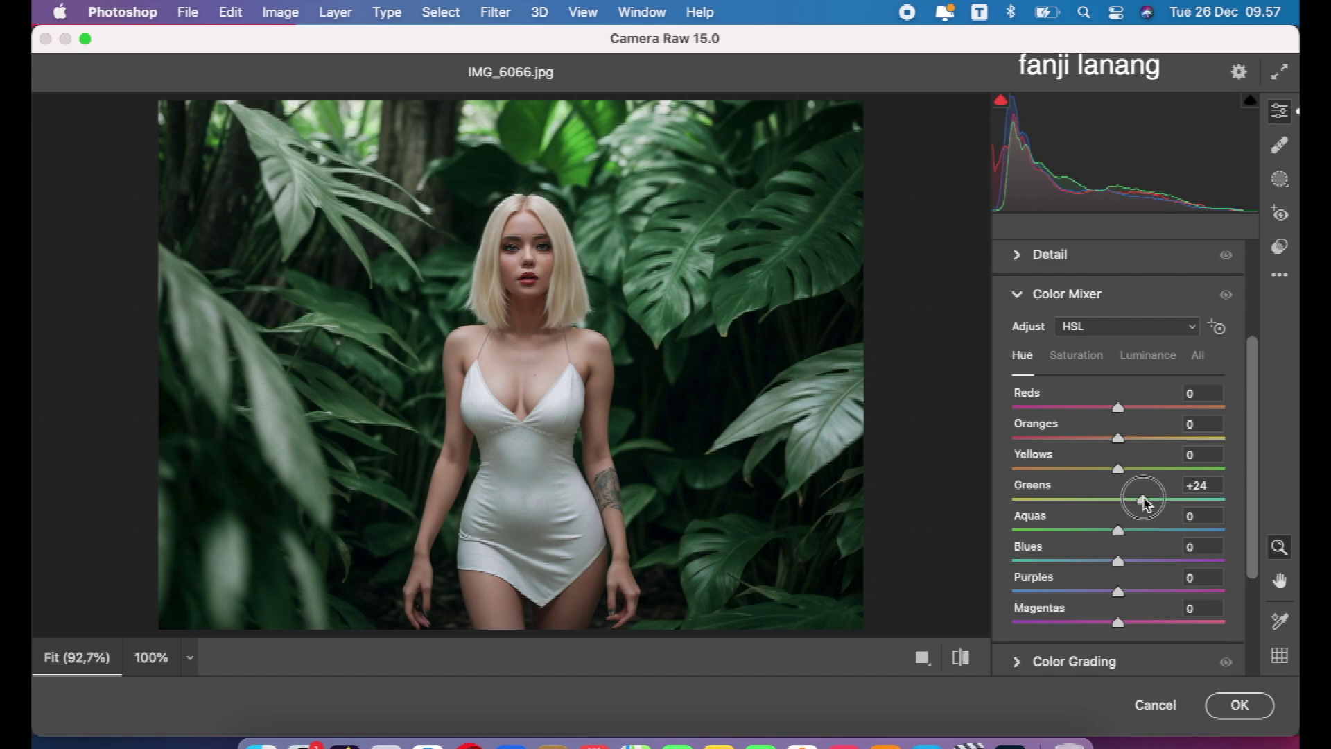
drag(1145, 502, 1147, 515)
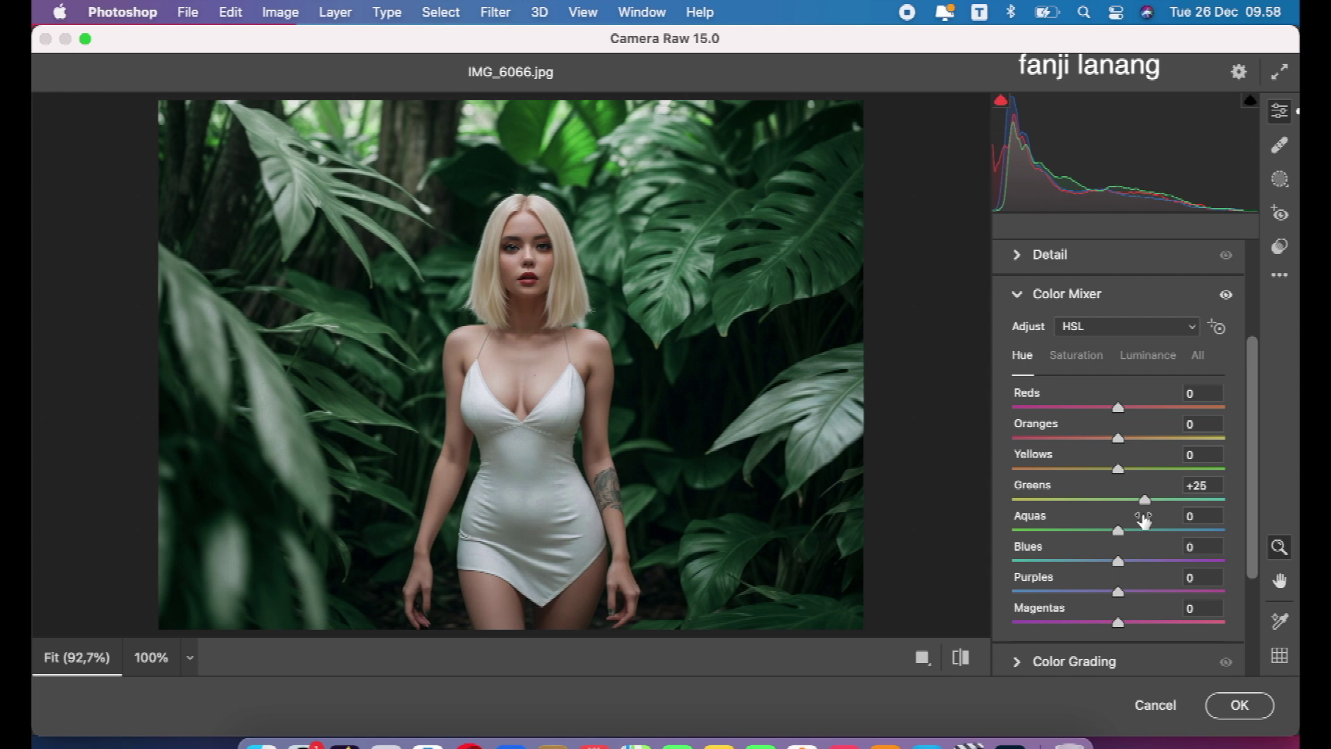
click(1076, 359)
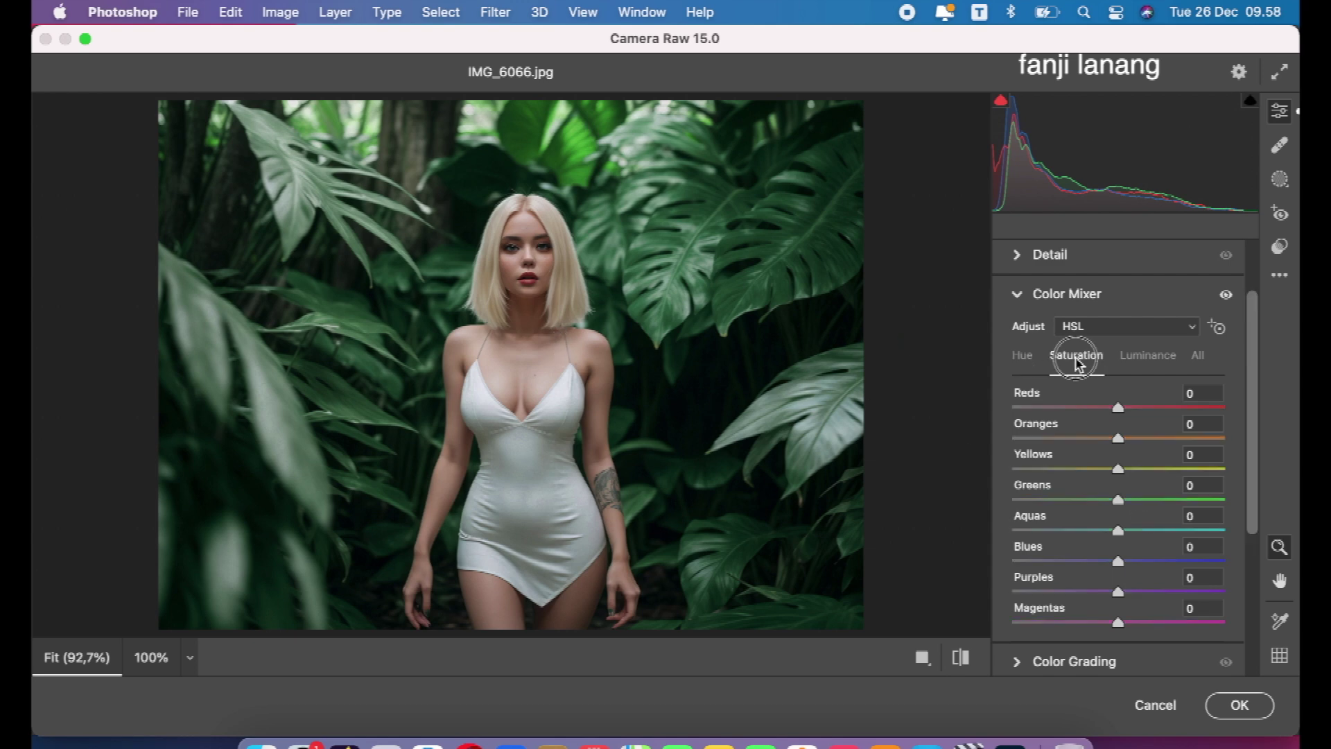
click(1084, 499)
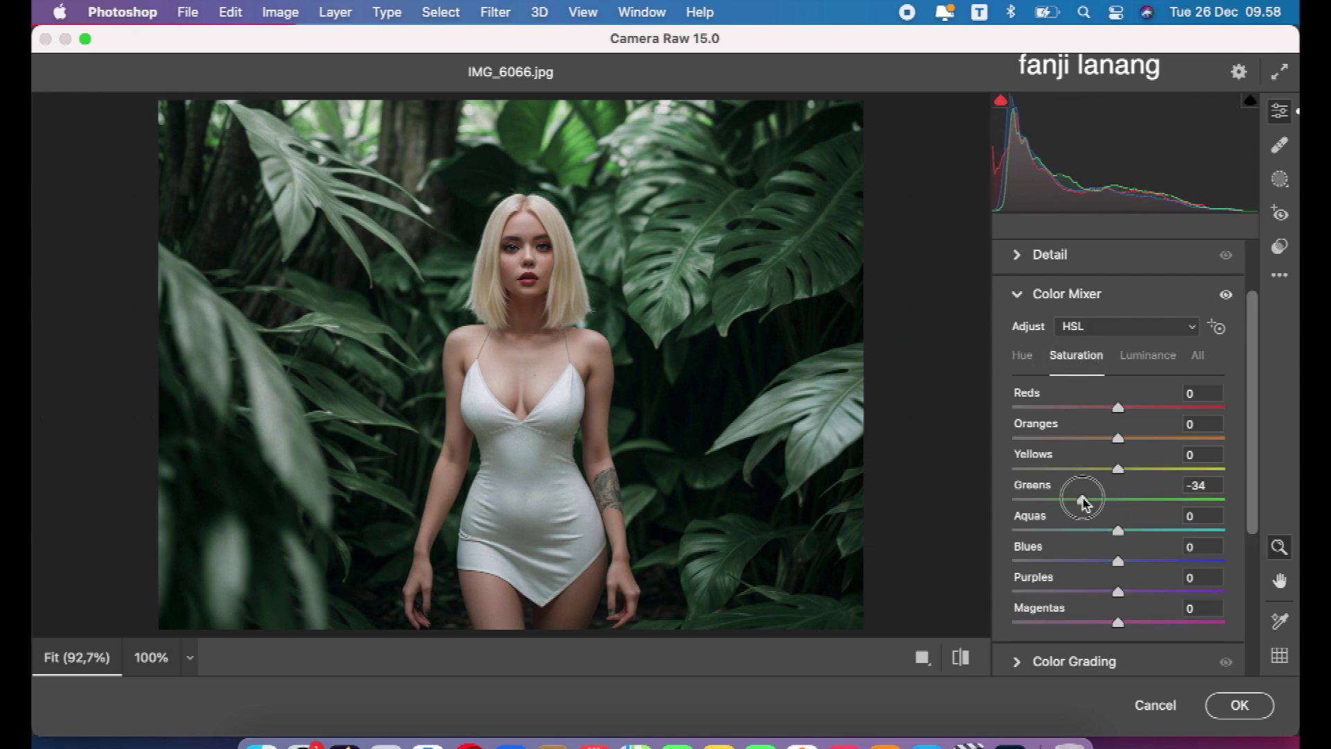
mouse_move(1084, 503)
mouse_down()
mouse_move(1039, 521)
mouse_move(1081, 528)
mouse_up()
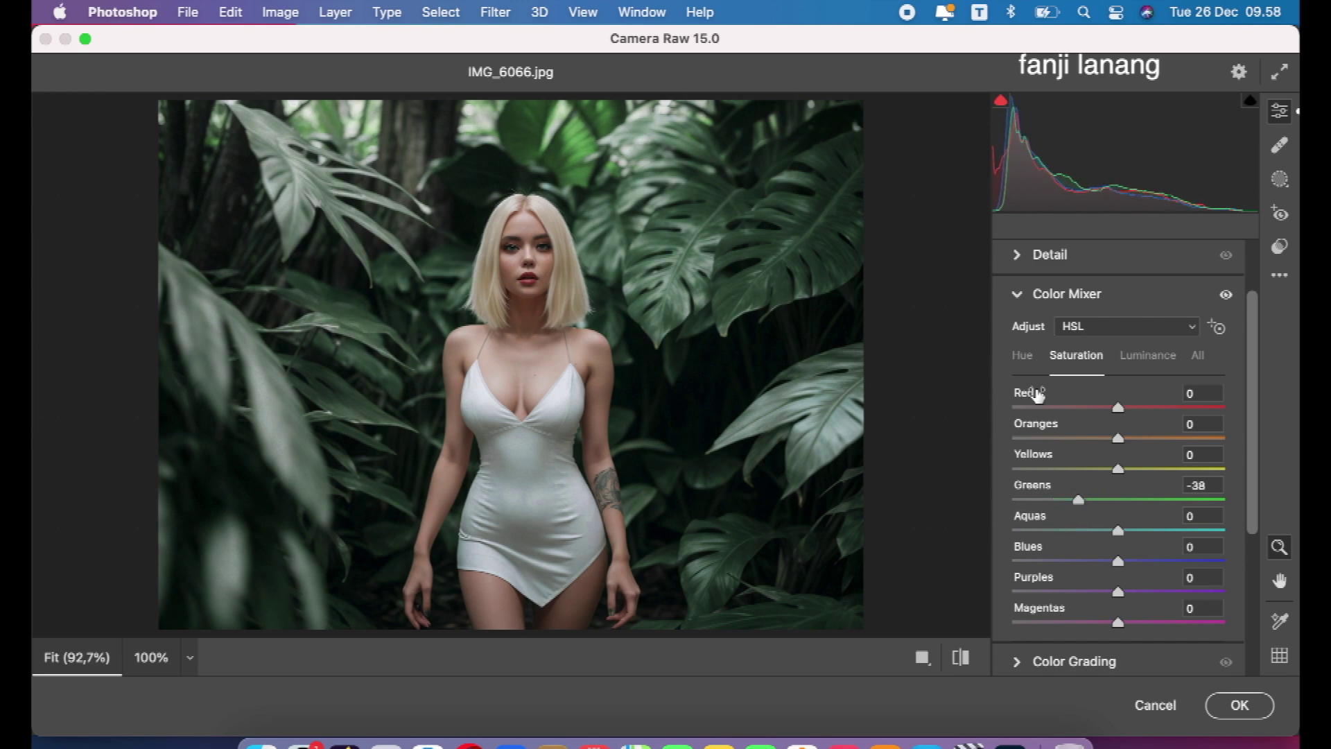
click(1022, 355)
drag(1146, 500, 1170, 500)
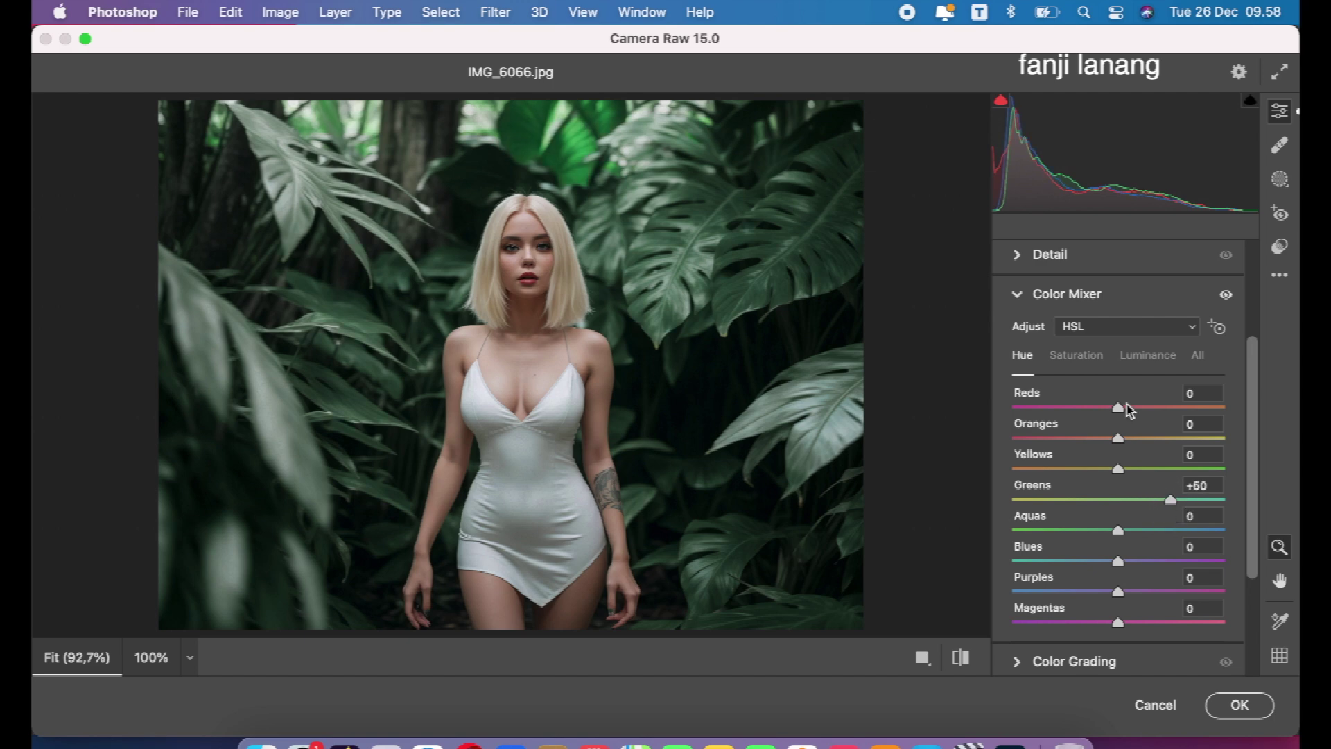
Set Greens luminance to -100 and hue to +65, keeping saturation at -38
click(1147, 355)
mouse_move(1117, 499)
mouse_down()
mouse_move(998, 517)
mouse_move(1045, 521)
mouse_up()
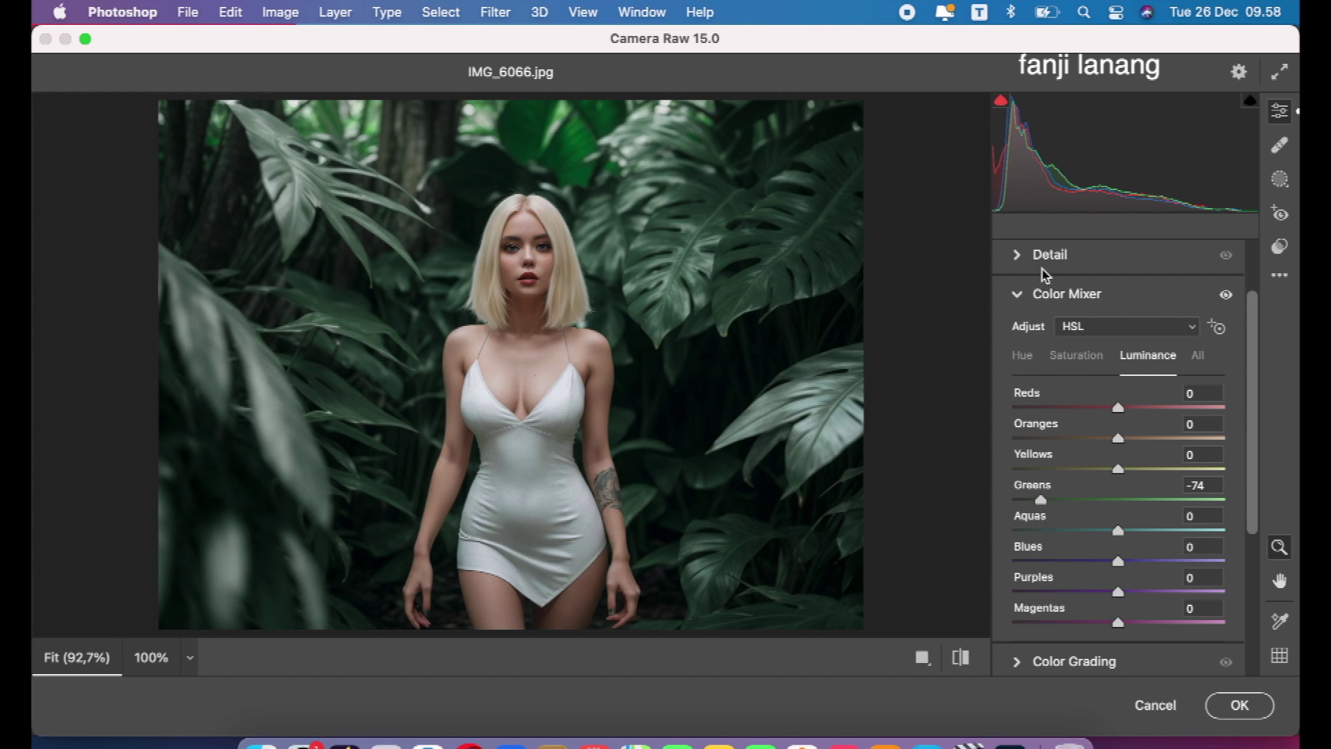
click(1066, 368)
click(1019, 357)
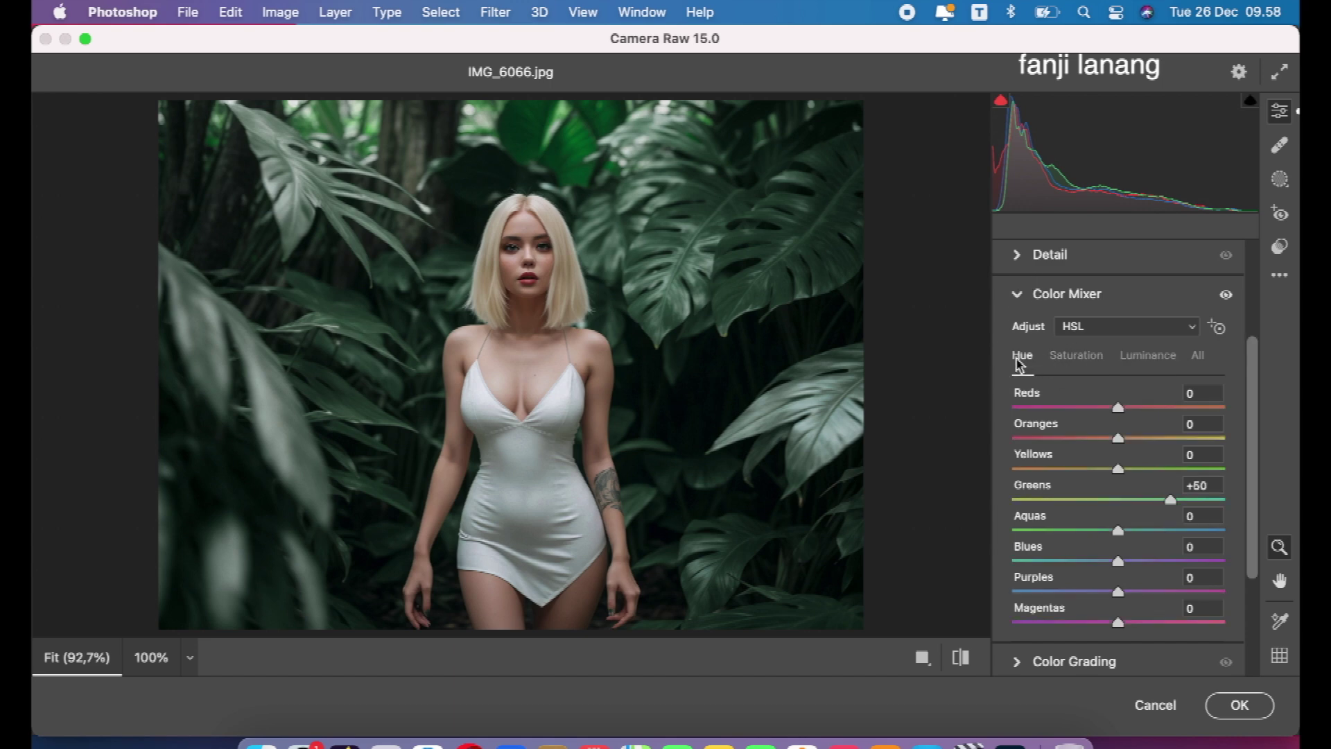
mouse_move(1198, 499)
mouse_down()
mouse_move(1295, 505)
mouse_move(1191, 523)
mouse_up()
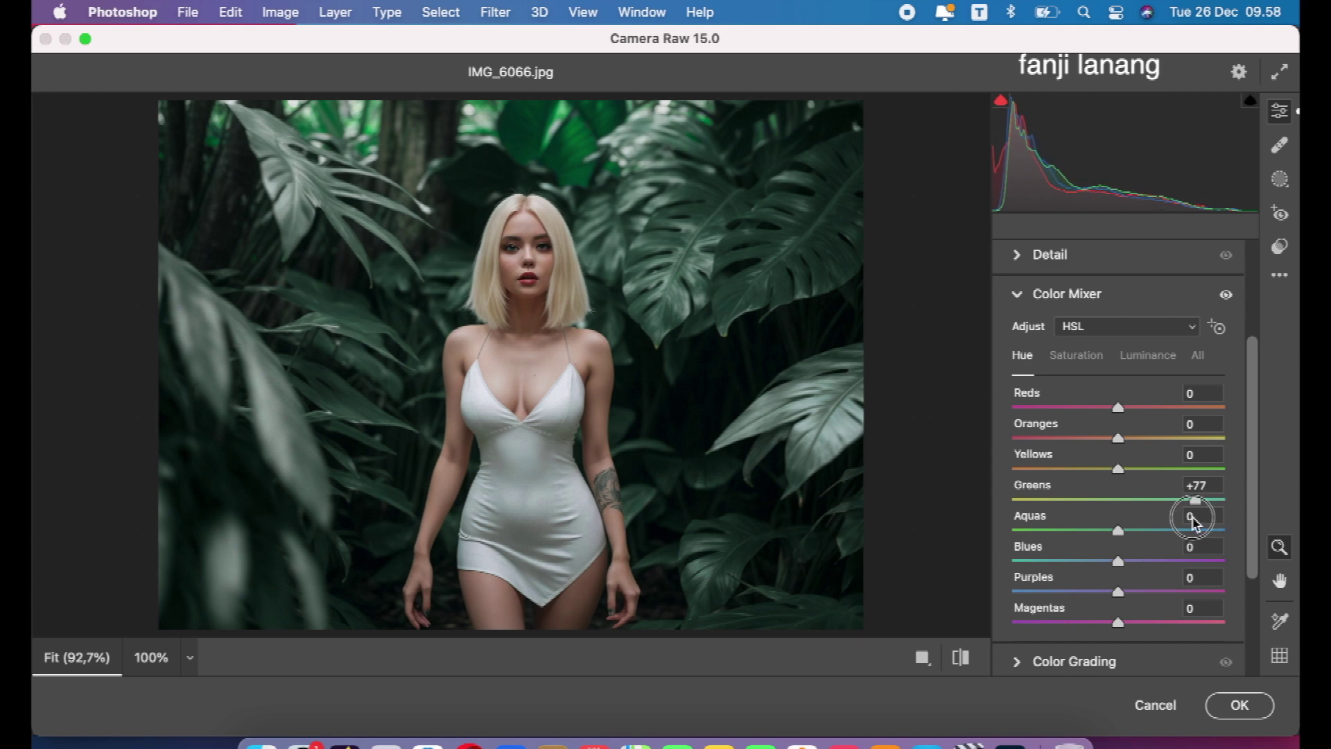
drag(1191, 523, 1188, 527)
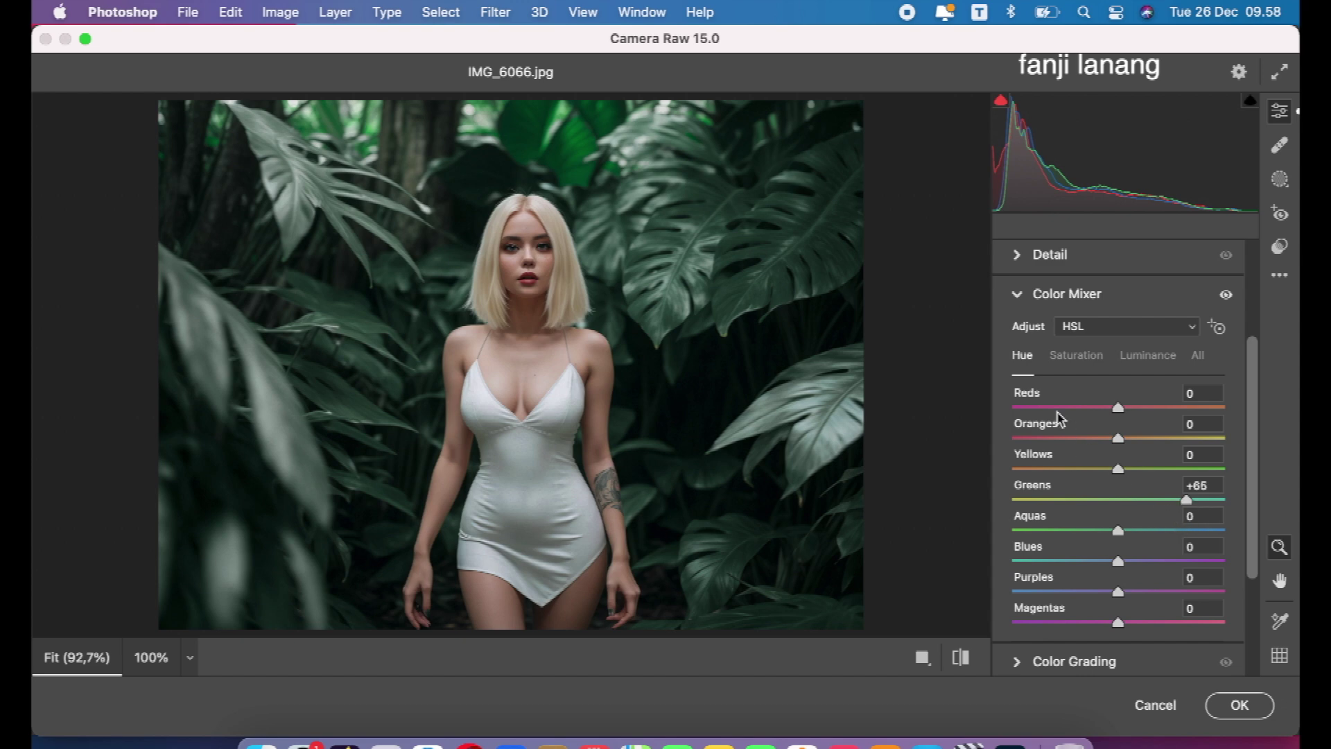
click(1150, 357)
drag(1040, 500, 980, 518)
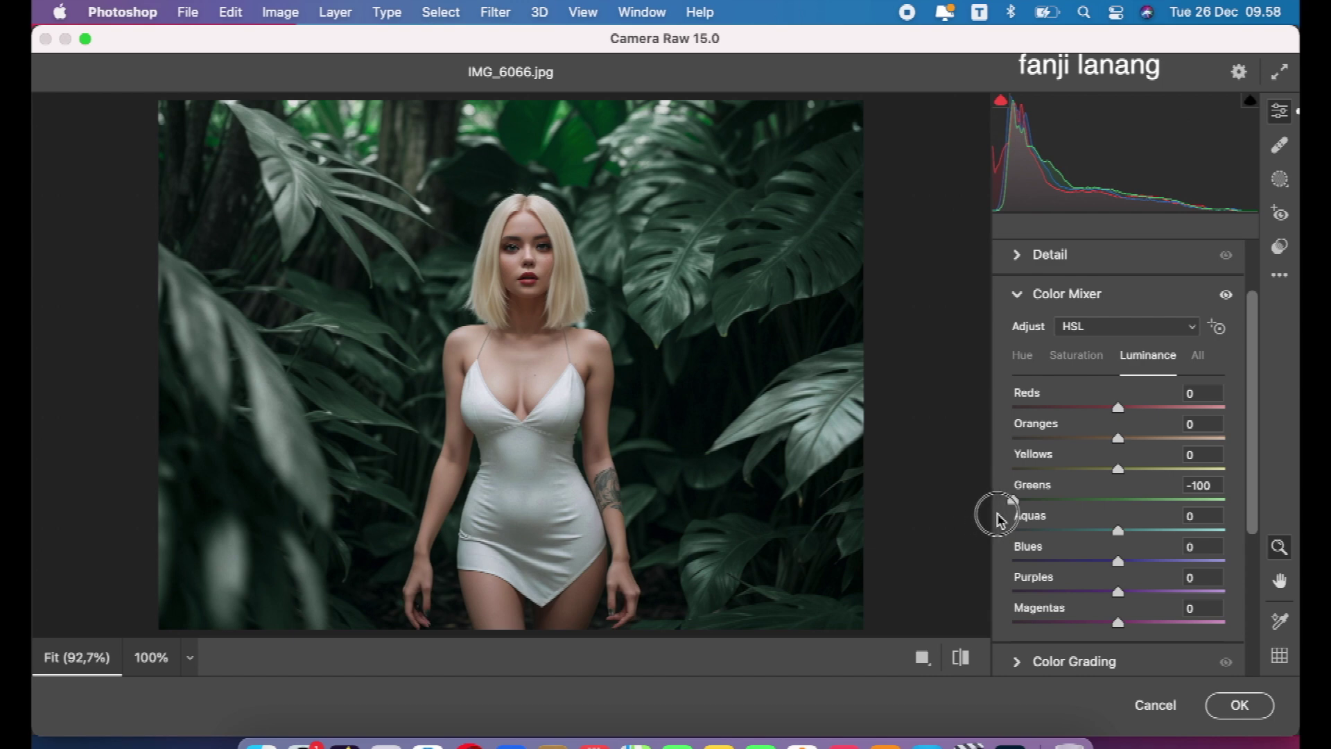
click(1075, 360)
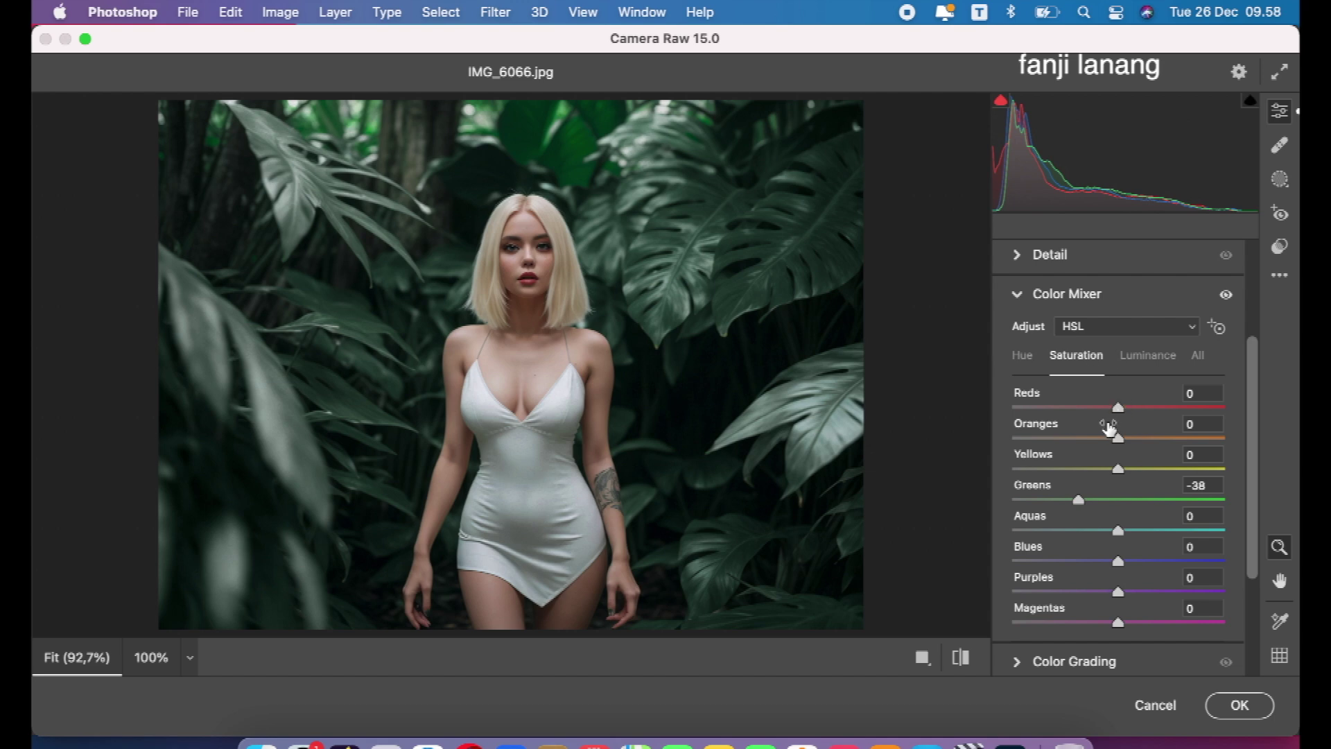
click(1026, 298)
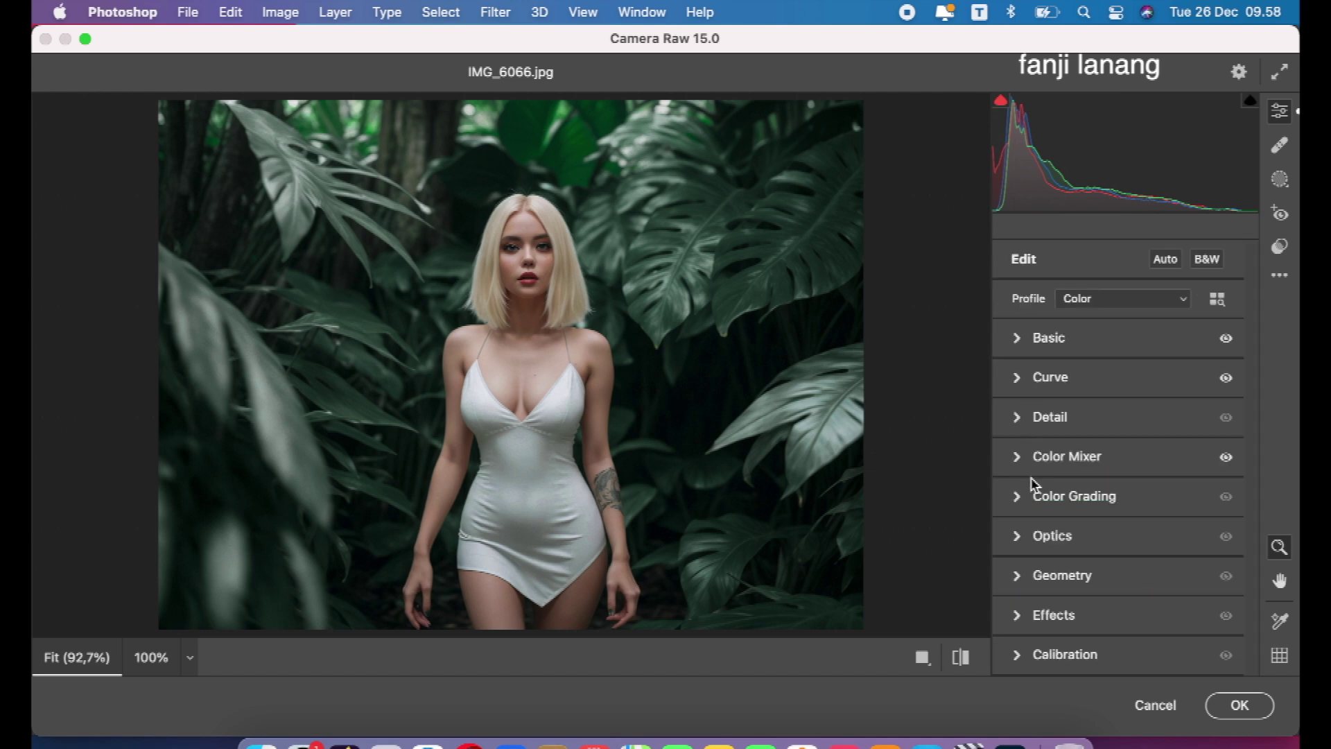
Add a -100 vignette in Optics to darken the corners
click(1019, 535)
click(1073, 346)
drag(1074, 346, 999, 350)
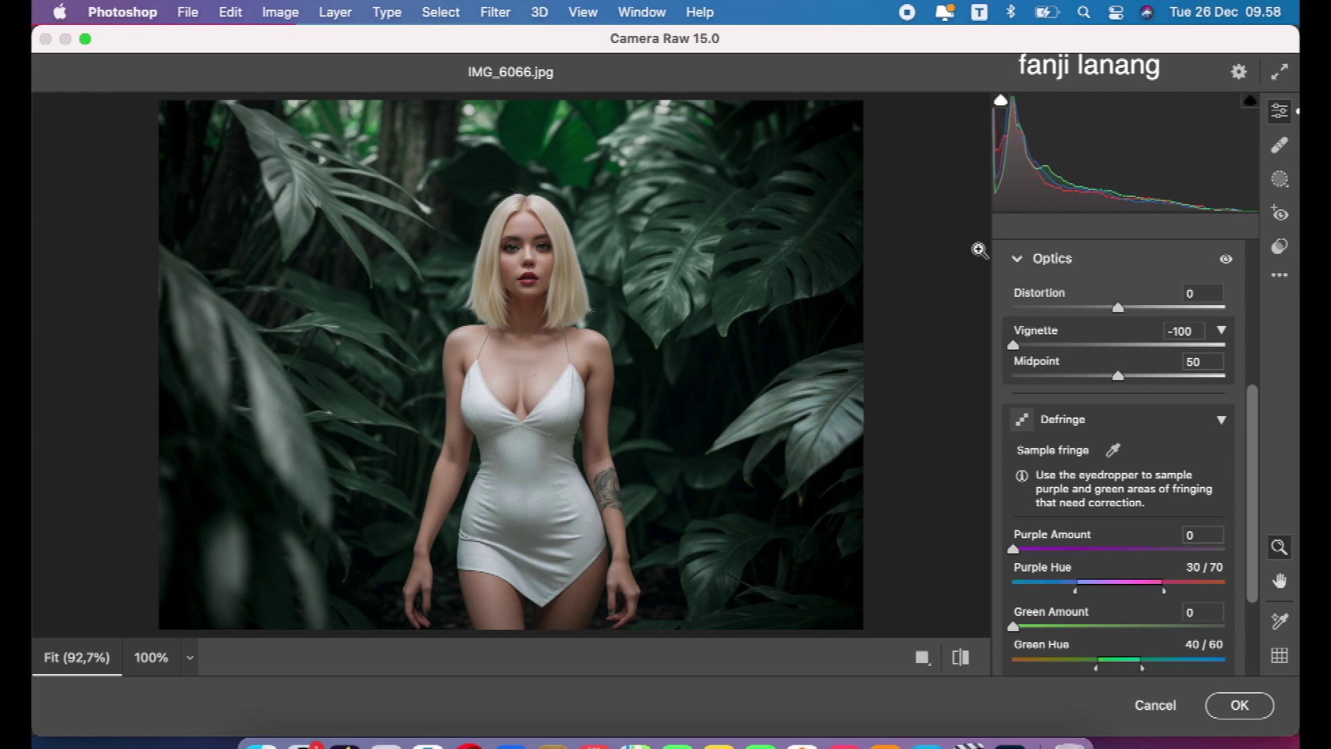
click(1017, 260)
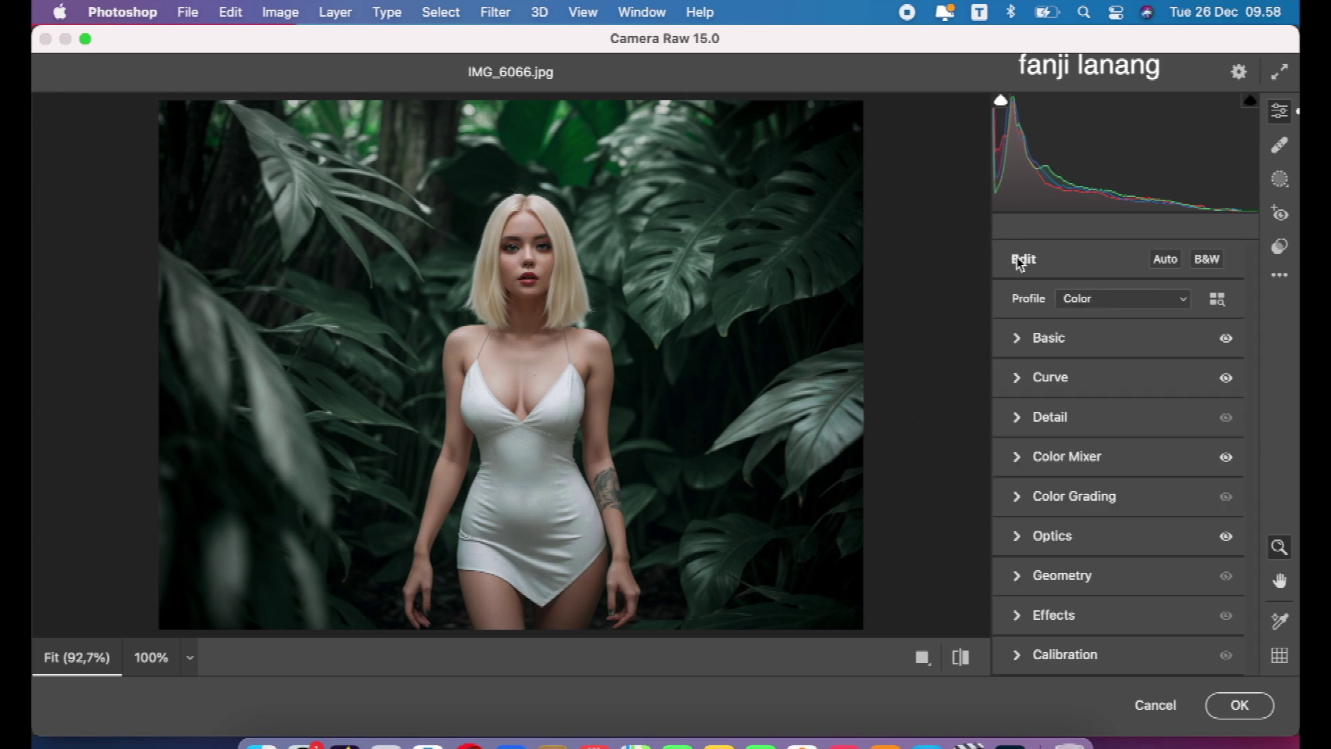
Add curve points at 9/11, 68/56 and 128/125, lifting blacks and lowering shadows
click(1019, 377)
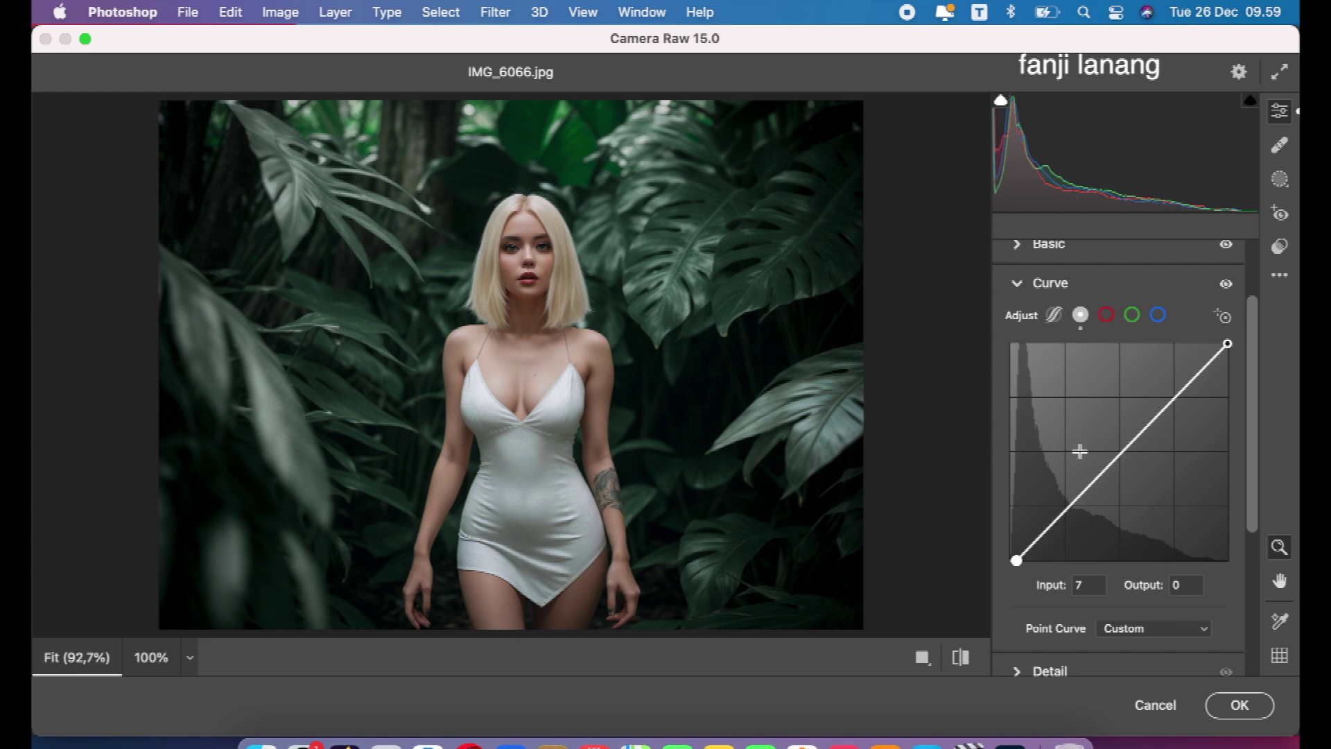
click(1068, 511)
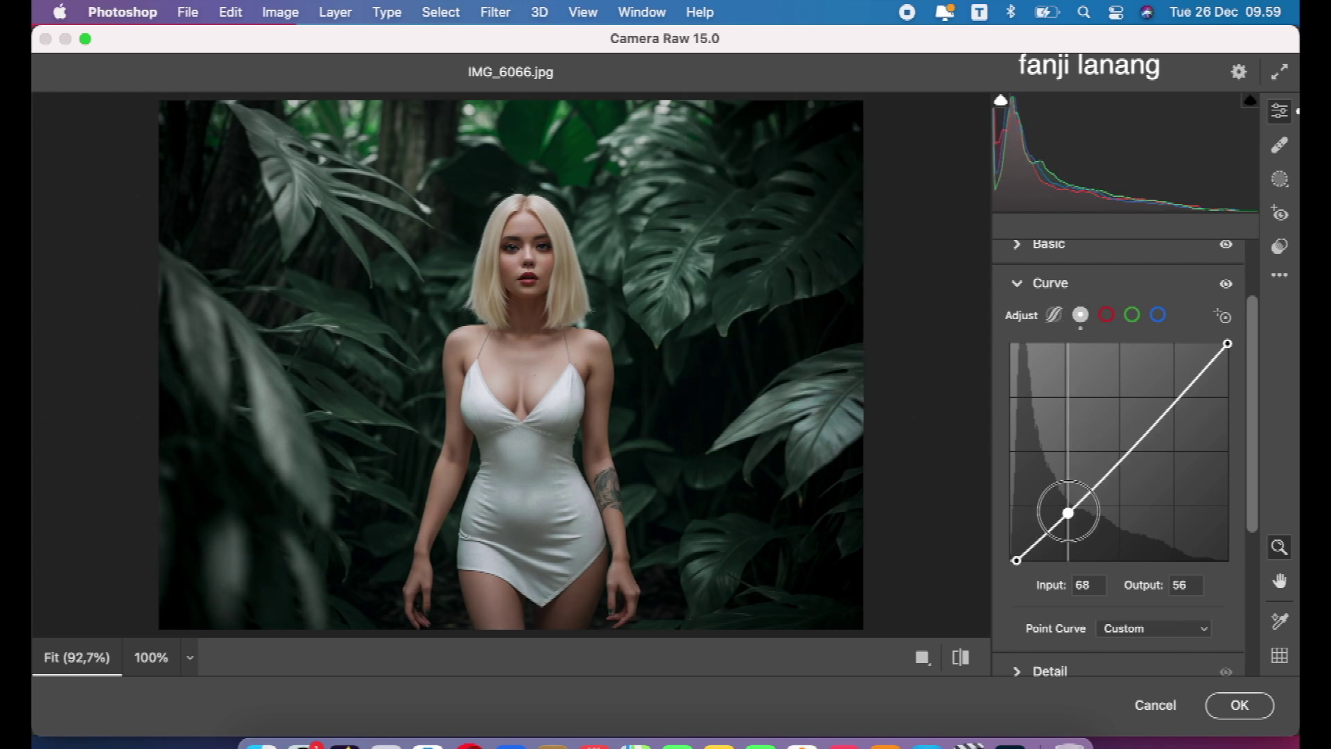
drag(1016, 558, 1017, 551)
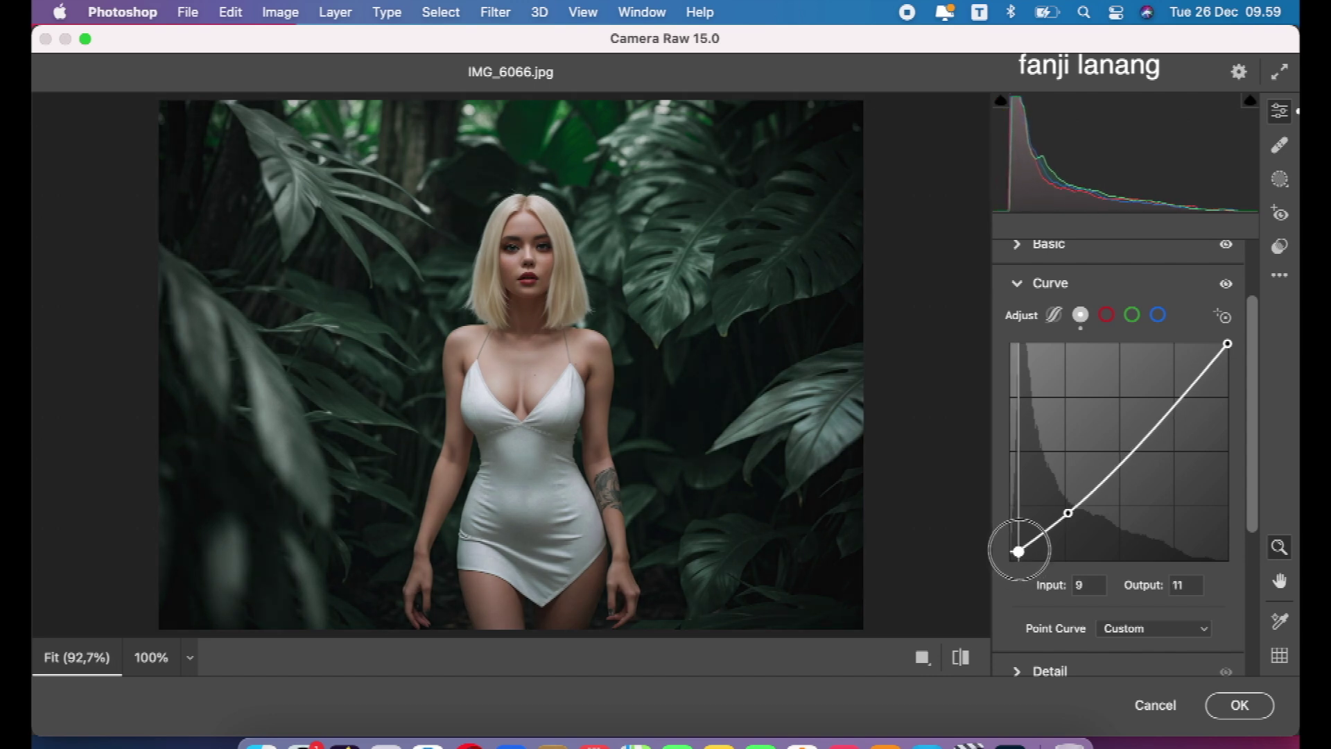
click(1119, 452)
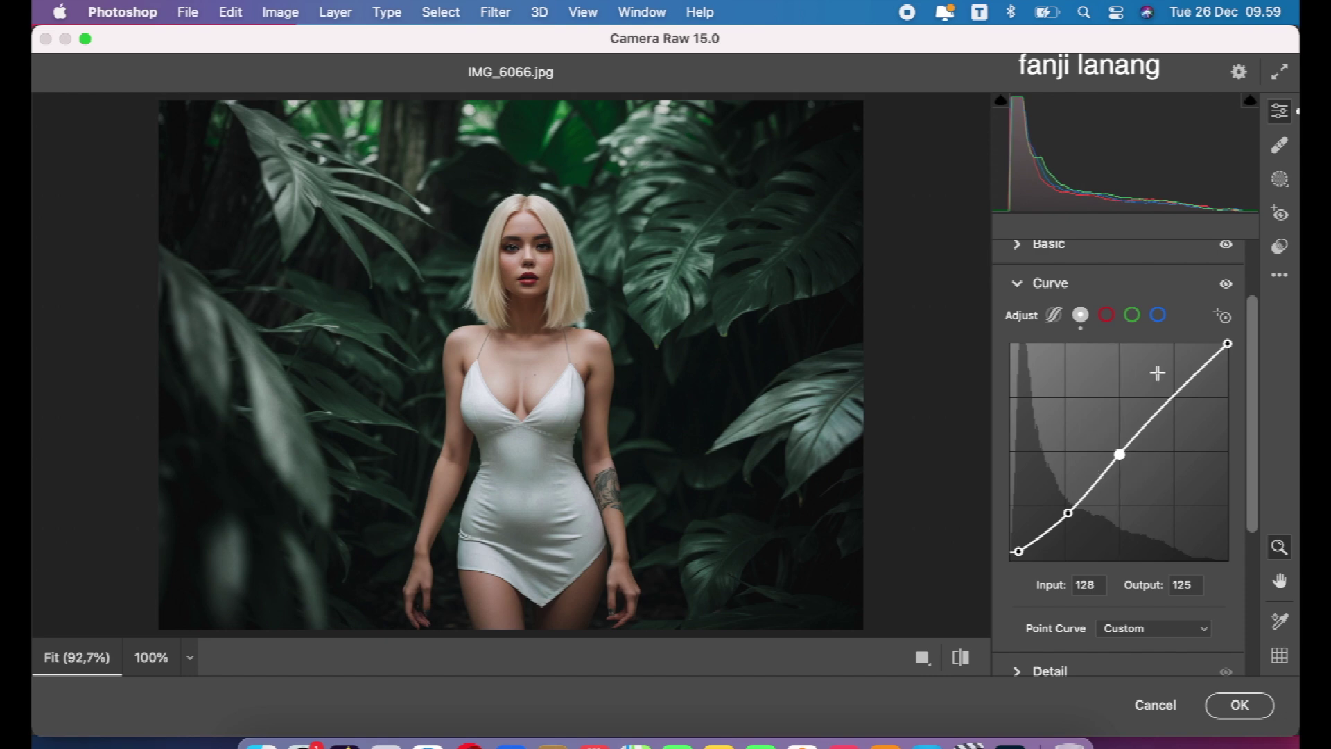
click(1017, 284)
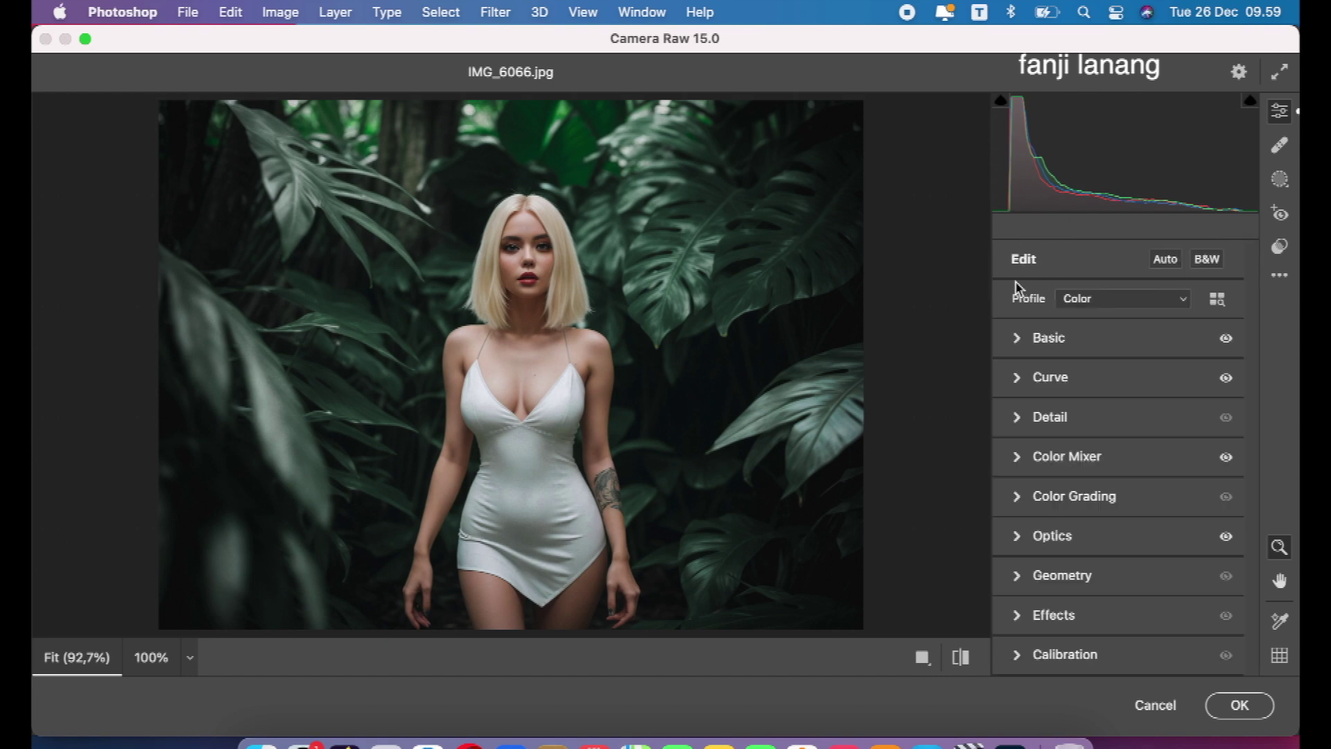
Raise the Basic Shadows slider from +5 to +15
click(1023, 459)
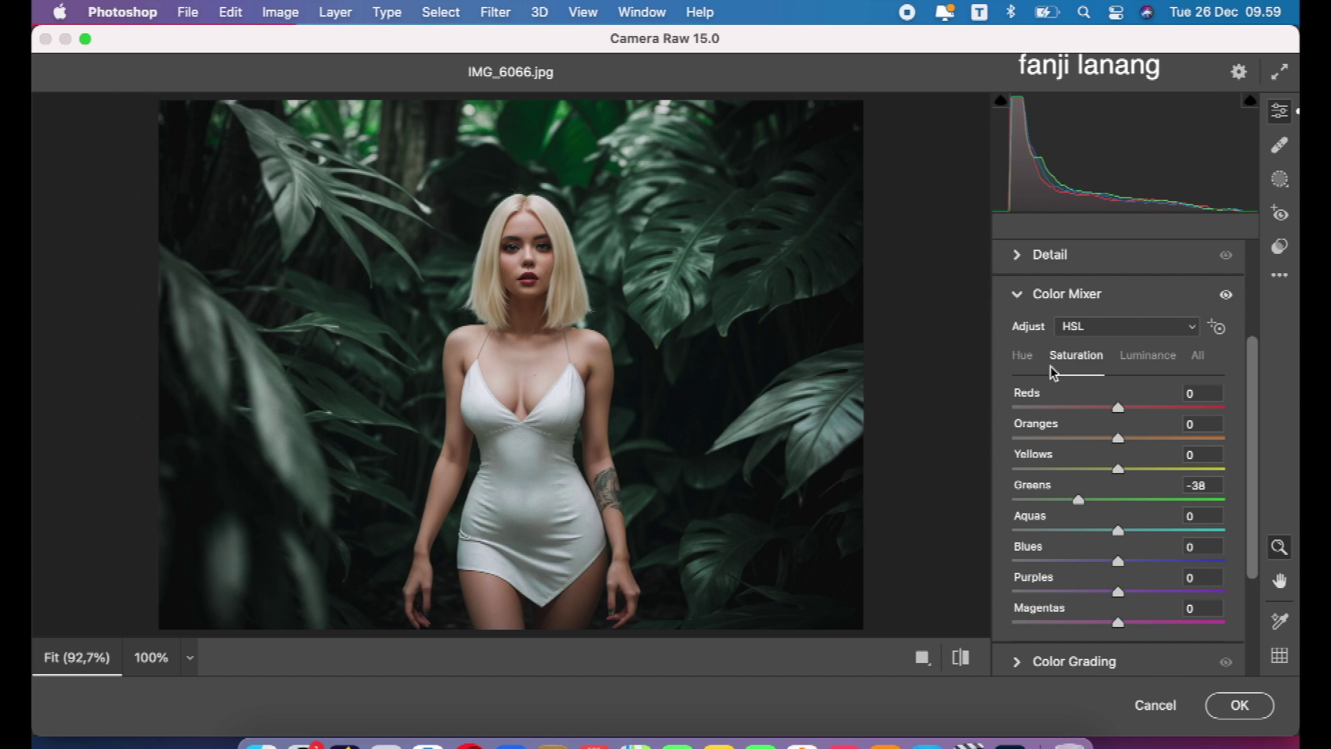
click(1017, 294)
click(1018, 341)
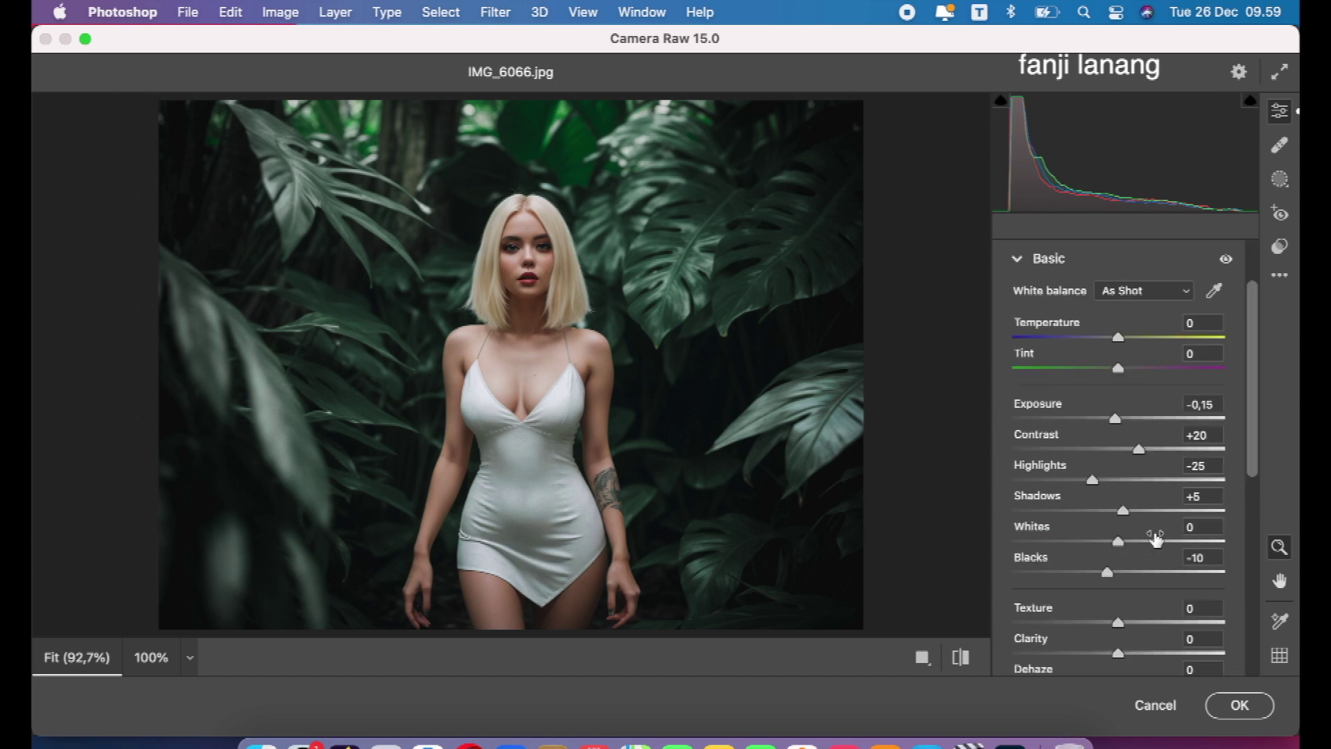
mouse_move(1144, 513)
mouse_down()
mouse_move(1220, 537)
mouse_move(1128, 555)
mouse_move(1134, 563)
mouse_up()
click(1018, 261)
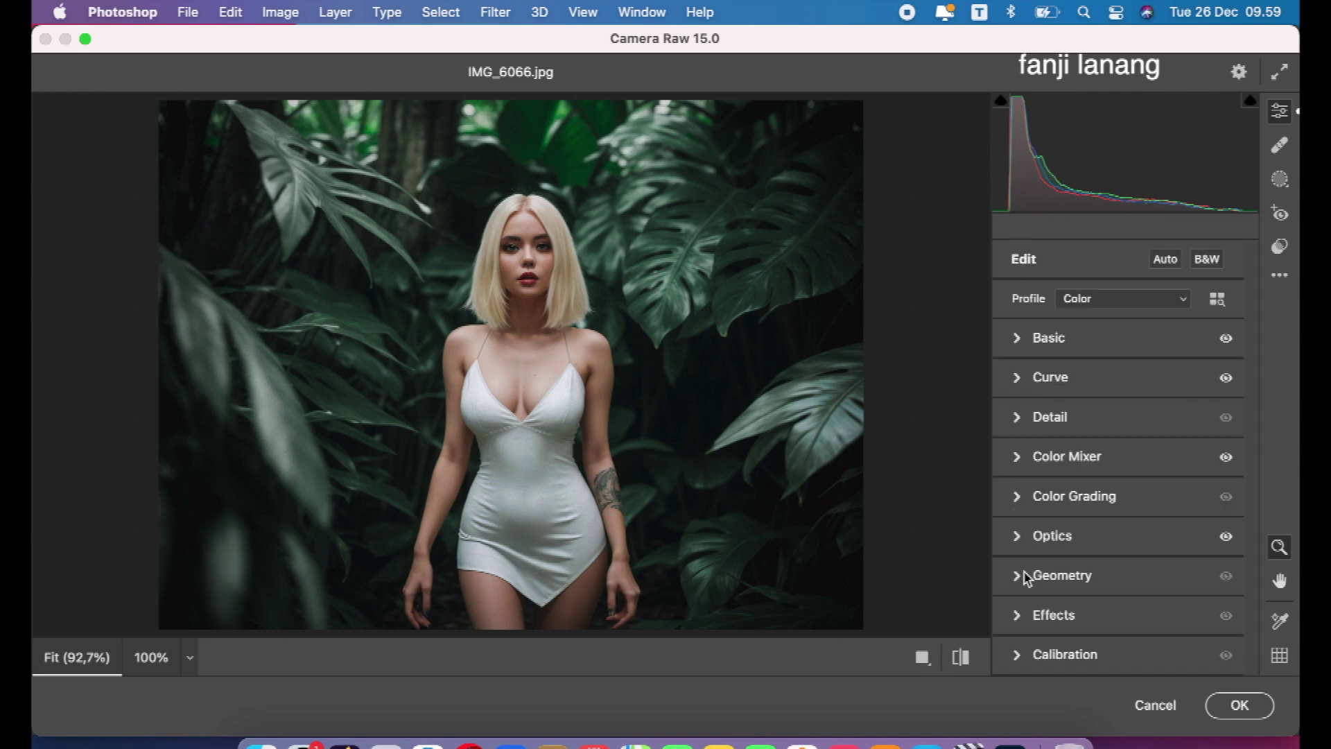
Set Calibration Red and Green Primary Hue +15, Blue Primary Hue -5, then compare with defaults
click(1025, 654)
click(1135, 441)
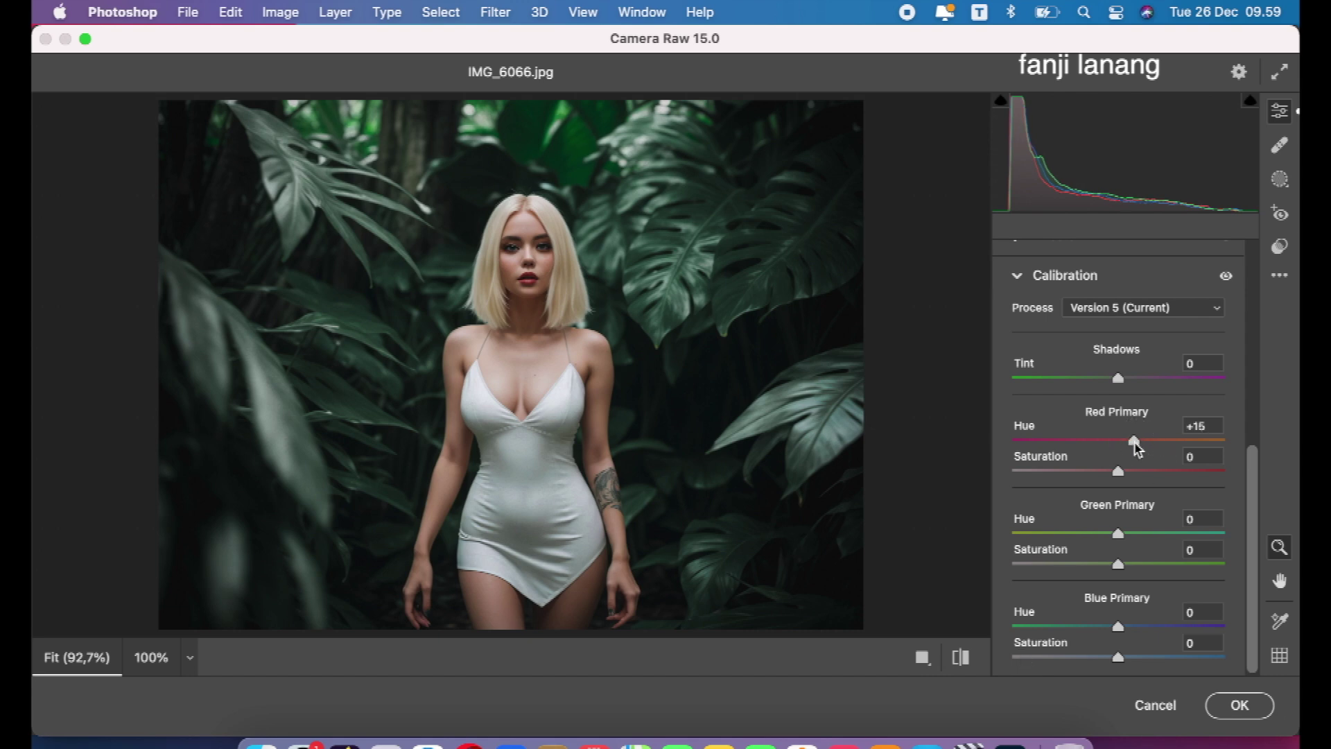
mouse_move(1123, 534)
mouse_down()
mouse_move(1137, 536)
mouse_move(1140, 565)
mouse_up()
drag(1112, 641, 1109, 650)
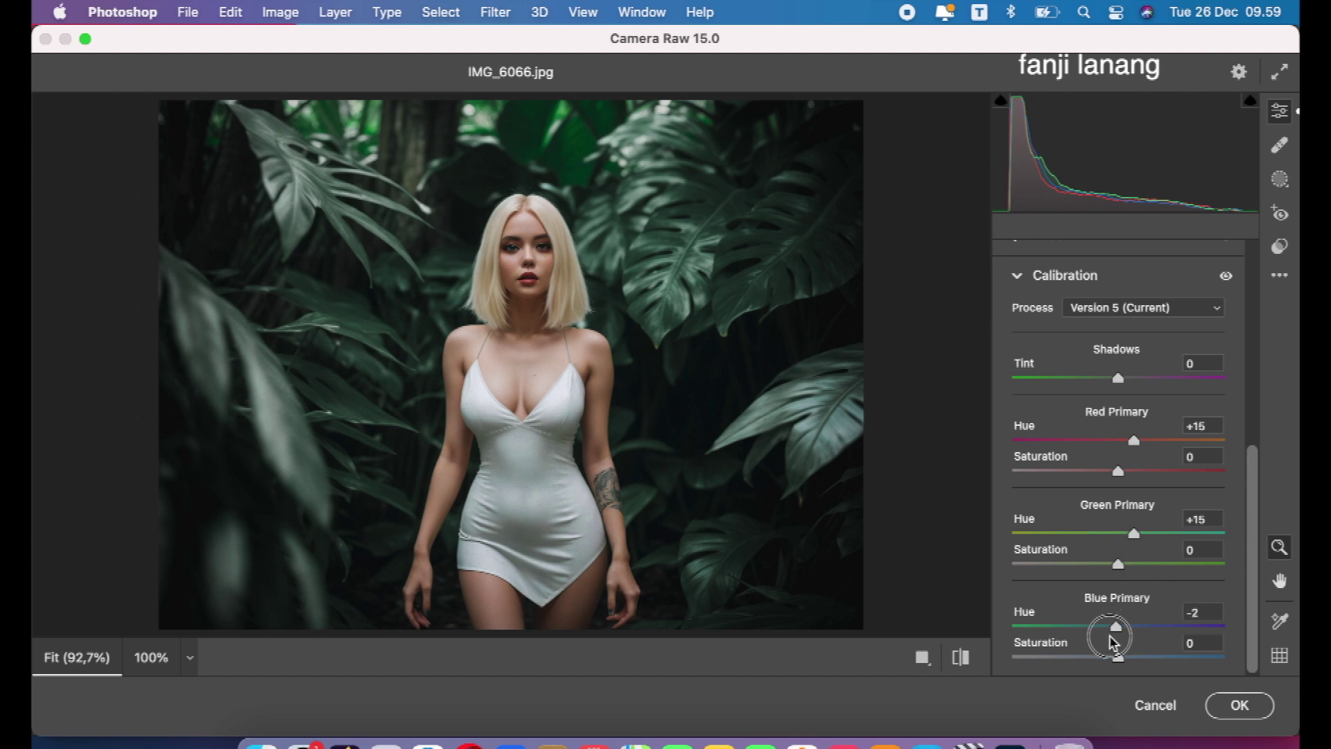
drag(1109, 650, 1107, 648)
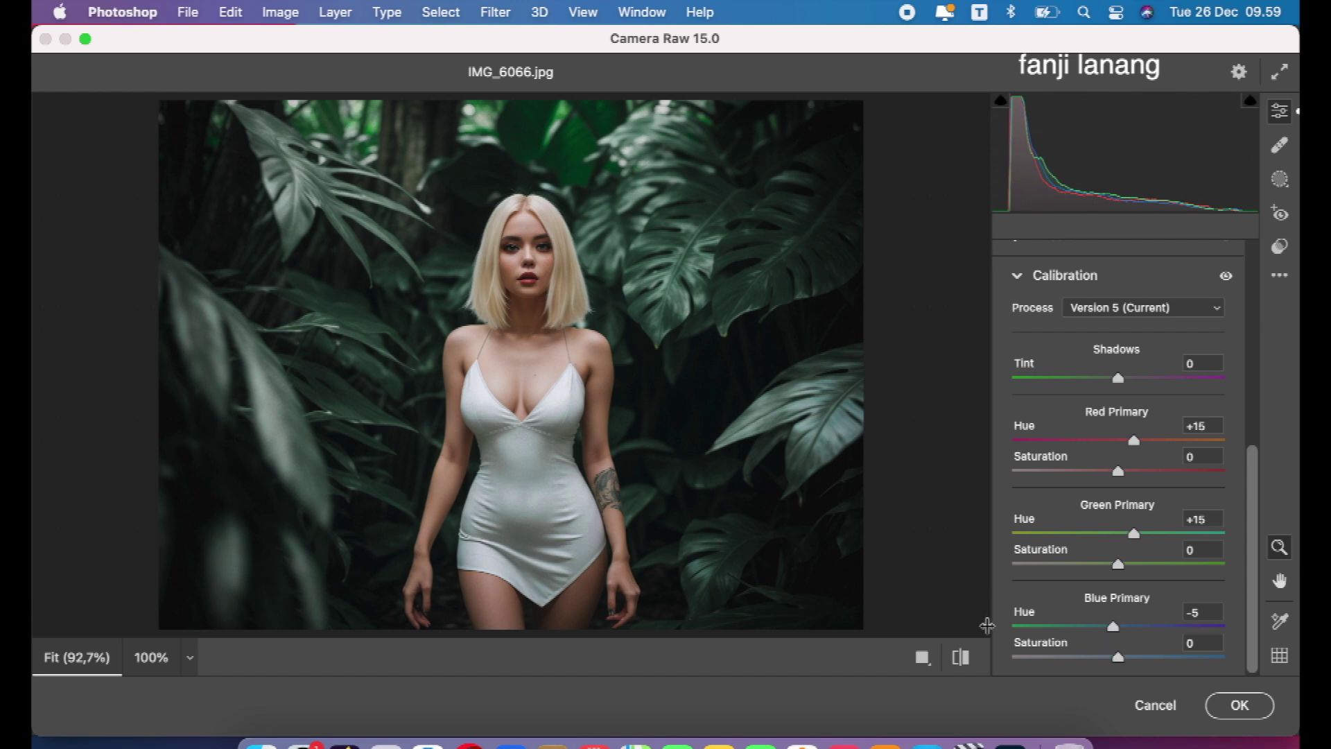
click(967, 667)
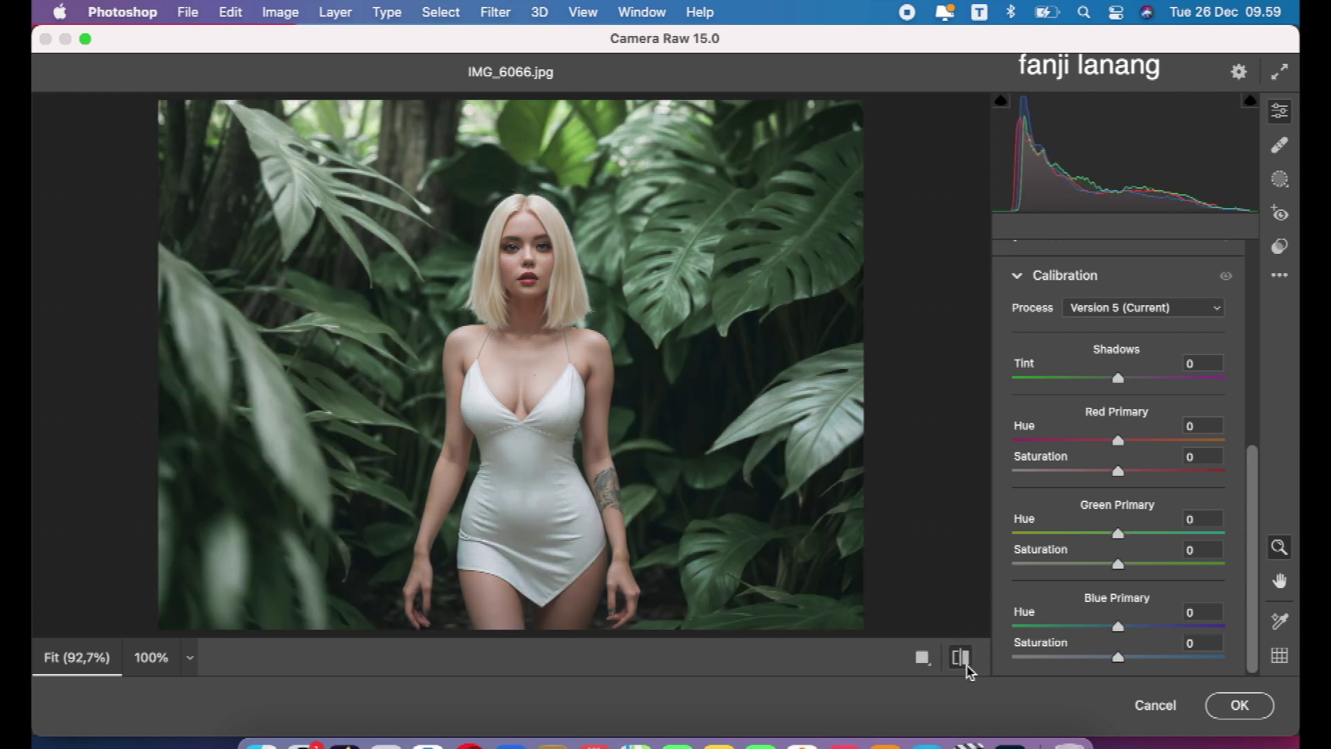
click(967, 664)
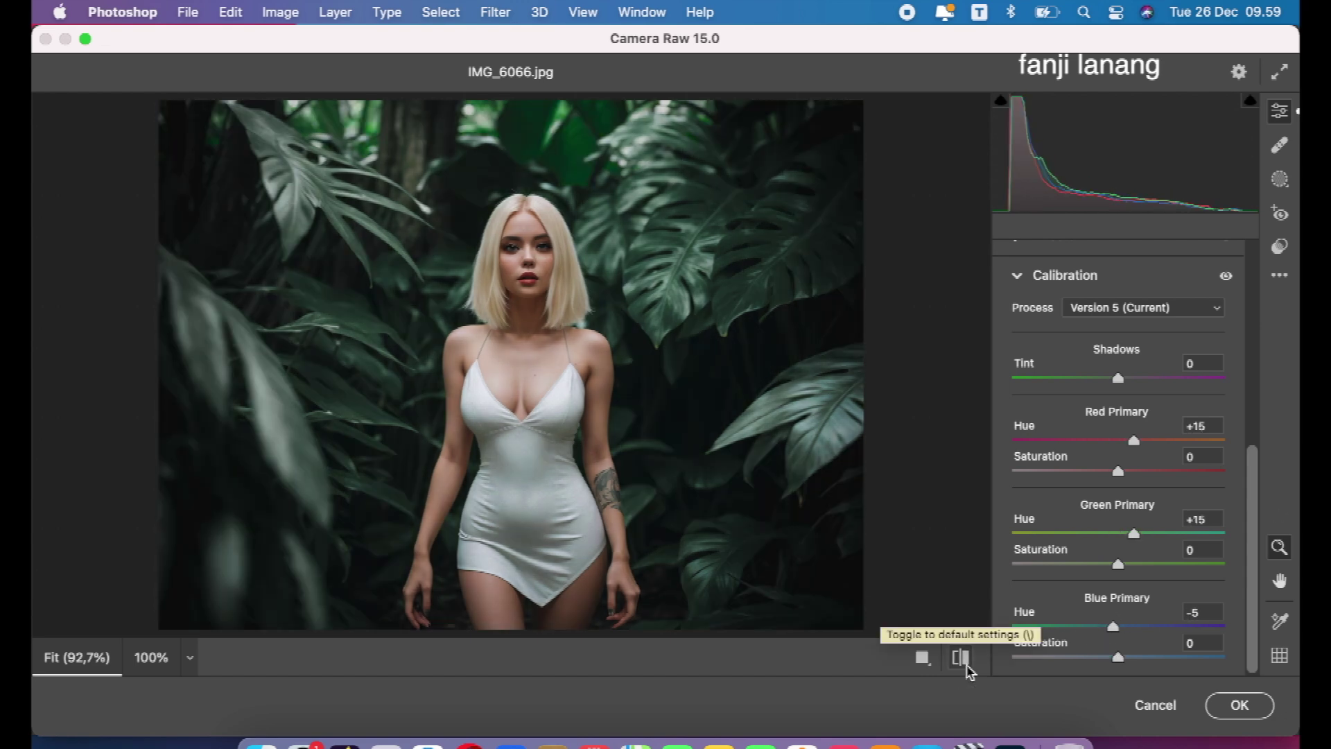
Apply the Camera Raw edits and toggle the Background copy visibility to compare
click(1240, 705)
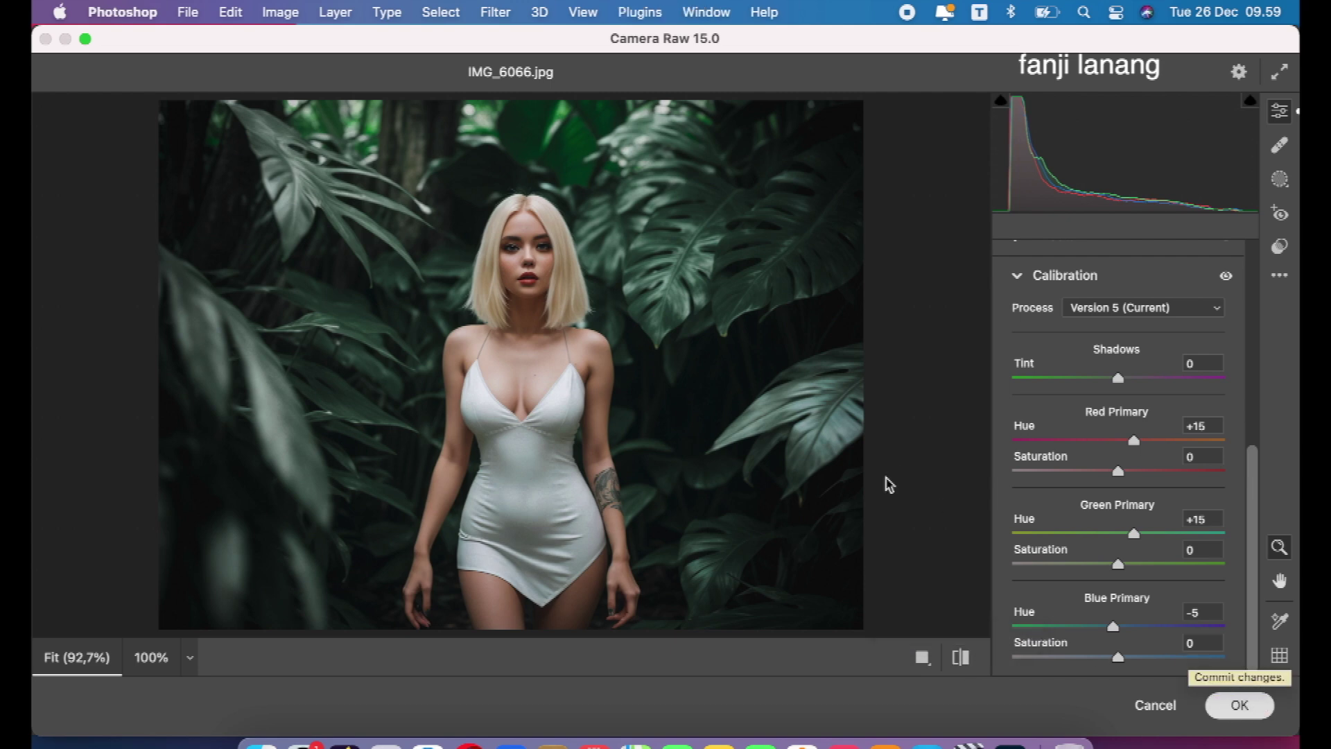
click(1066, 355)
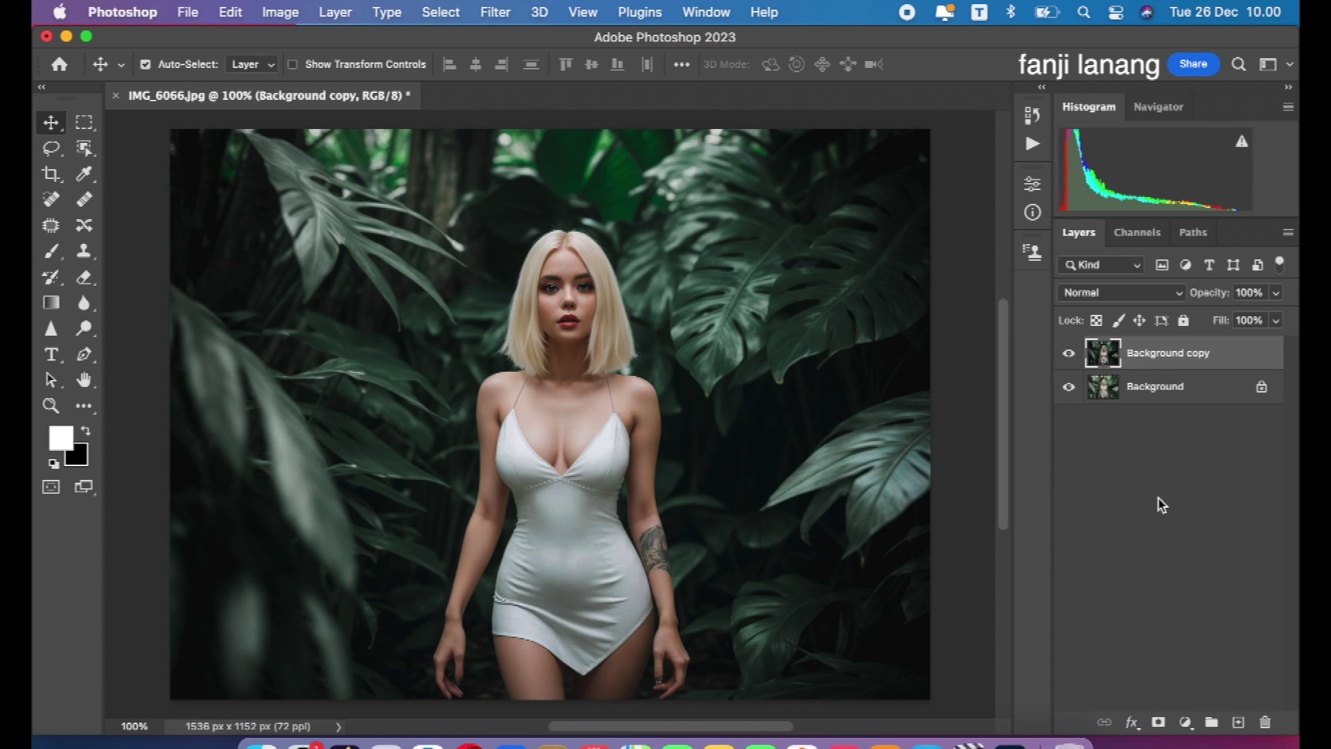
click(1068, 352)
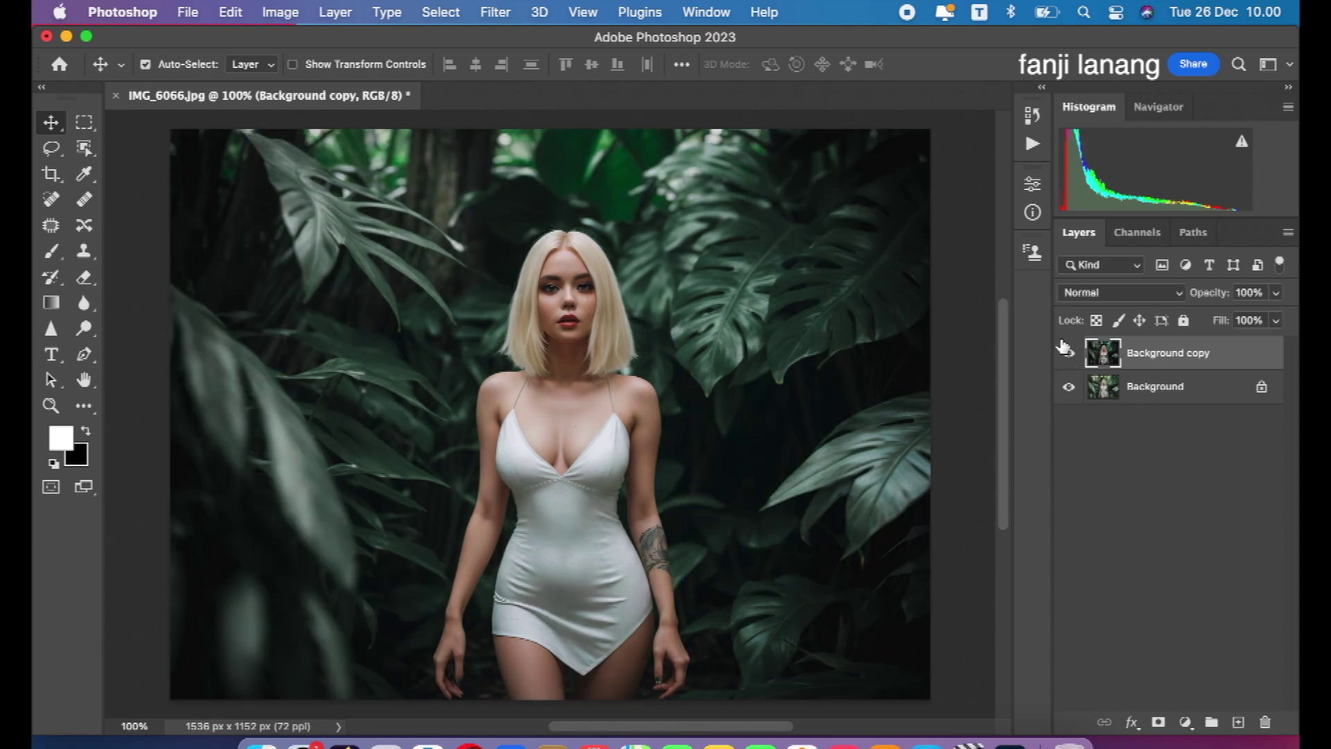